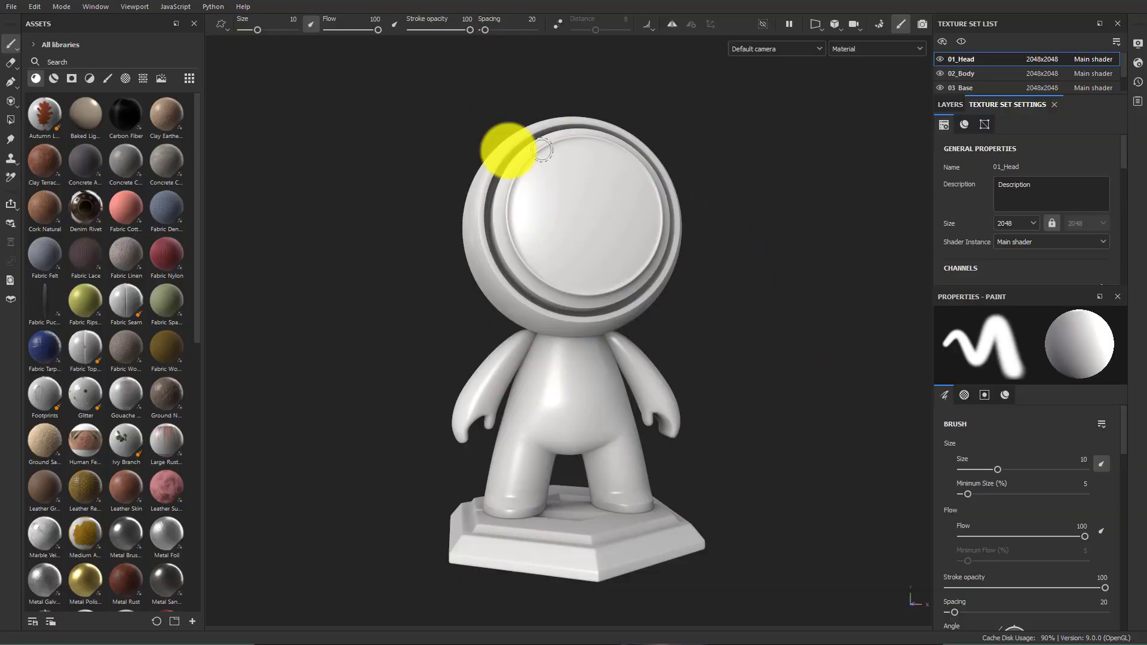
Frame the robot's head and select Layer 1 in the 01_Head layer stack, showing its Material section.
alt+drag(722, 367, 760, 387)
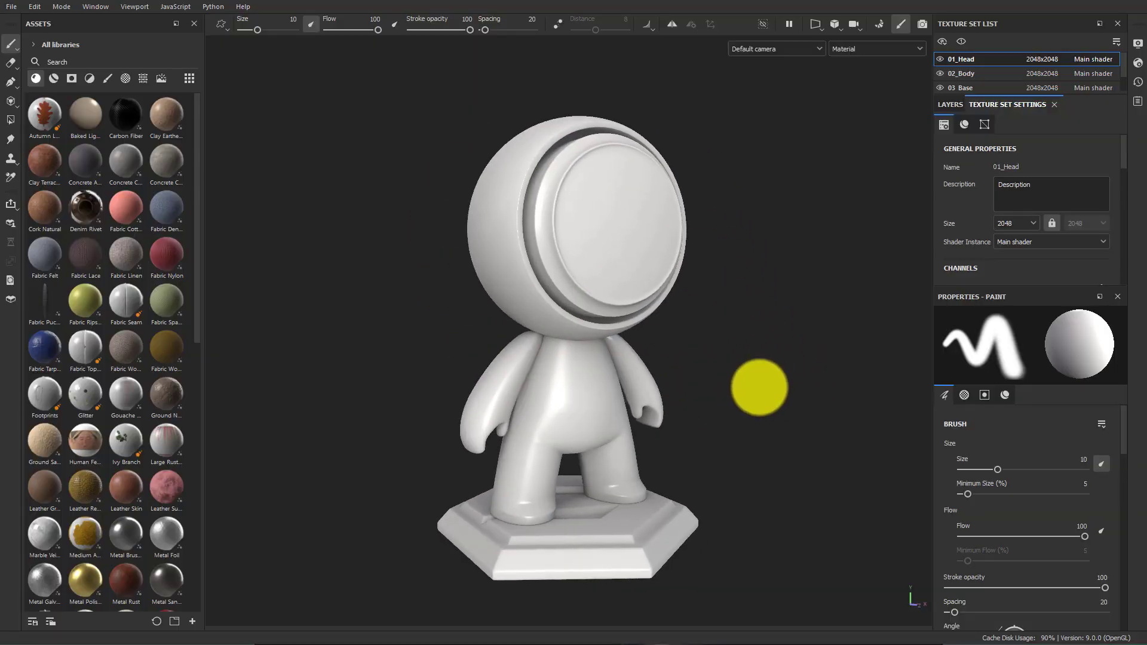
alt+right_drag(760, 387, 768, 364)
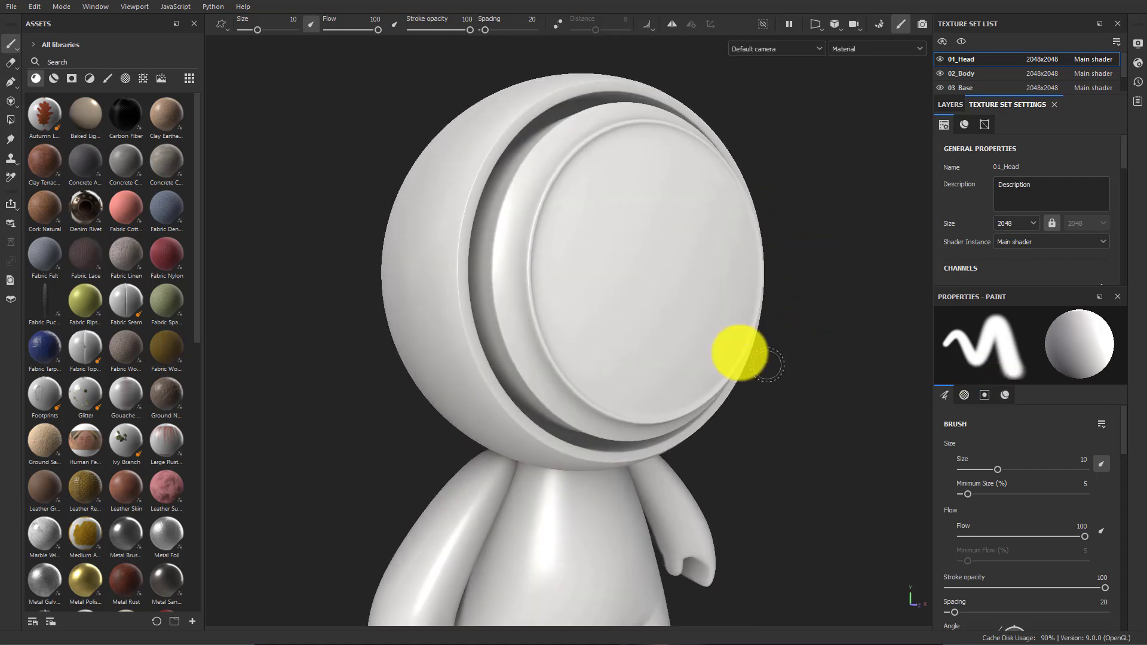
click(951, 105)
click(1007, 160)
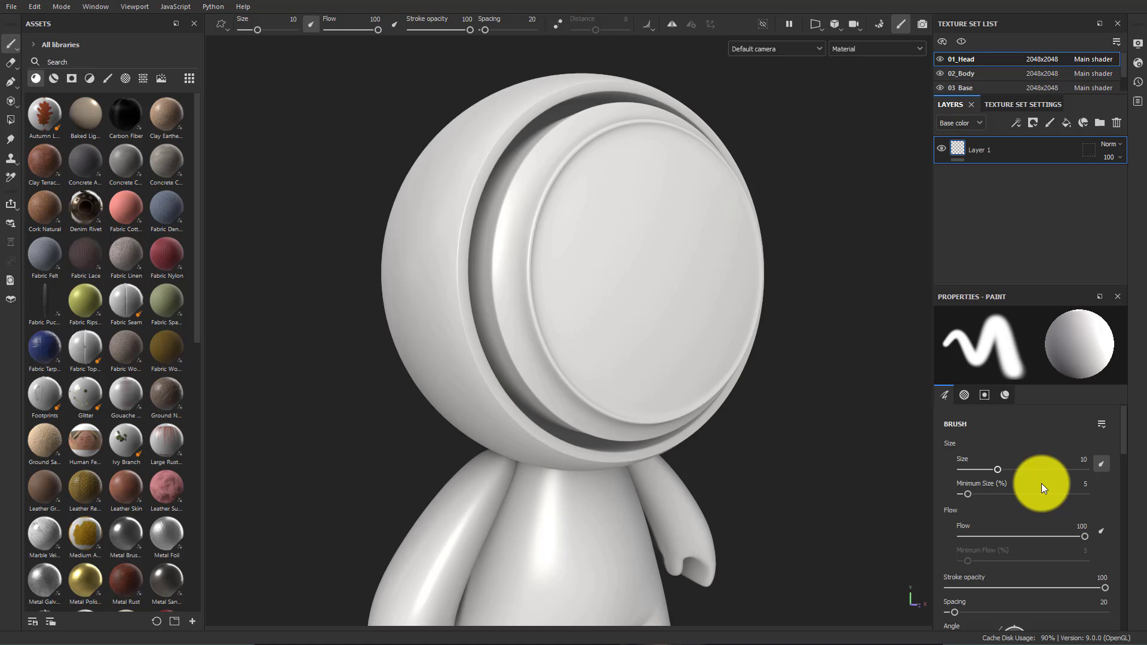
scroll(1076, 452, down, 10)
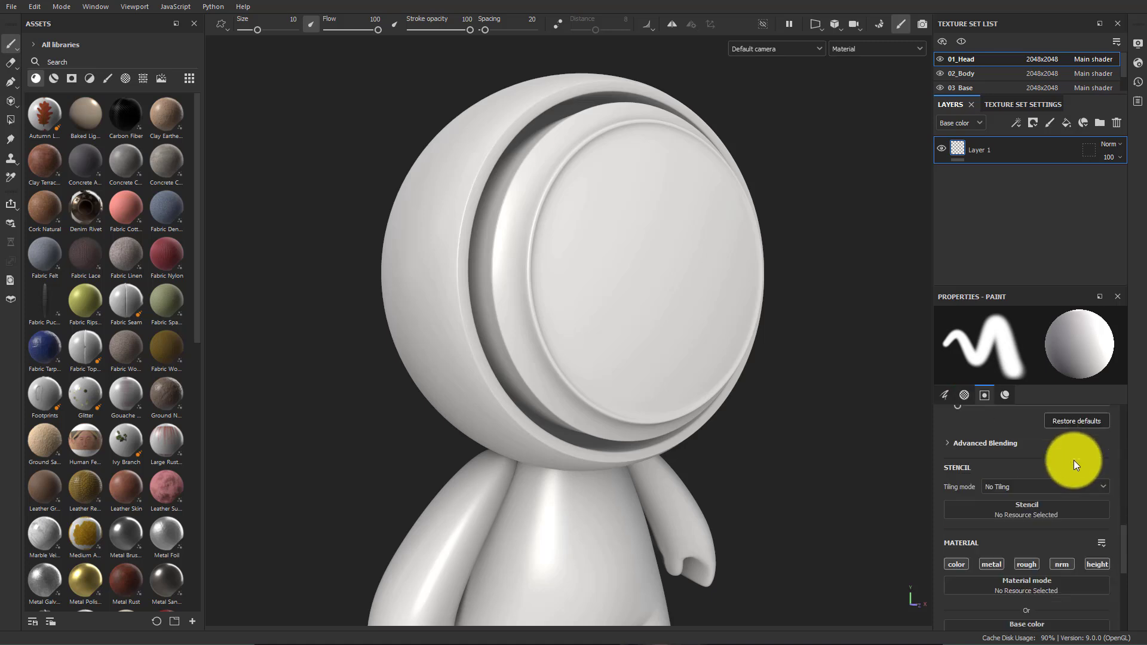
scroll(1073, 460, down, 2)
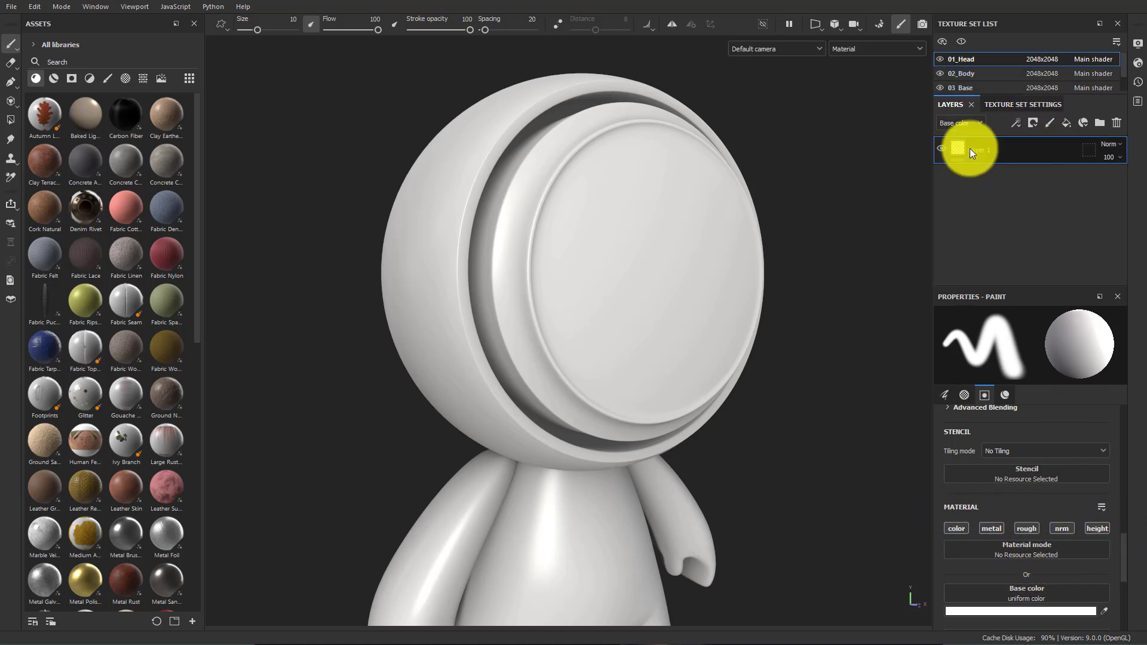
Add an Emissive channel to the 01_Head texture set and disable the brush's color and rough channels.
click(1015, 104)
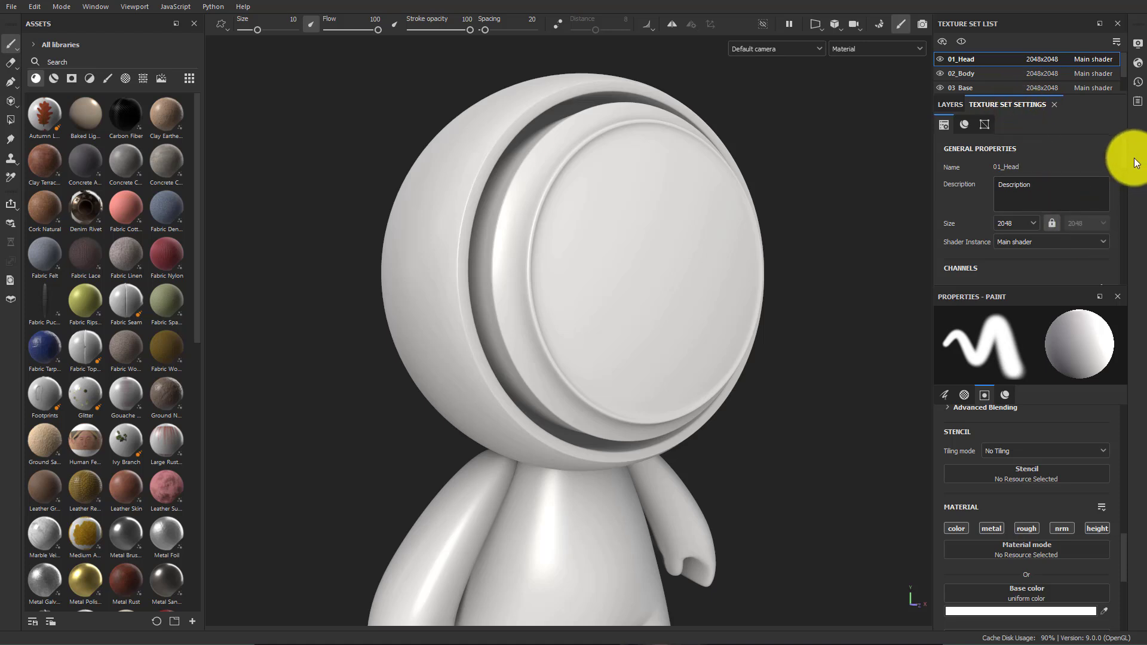
scroll(1124, 176, down, 3)
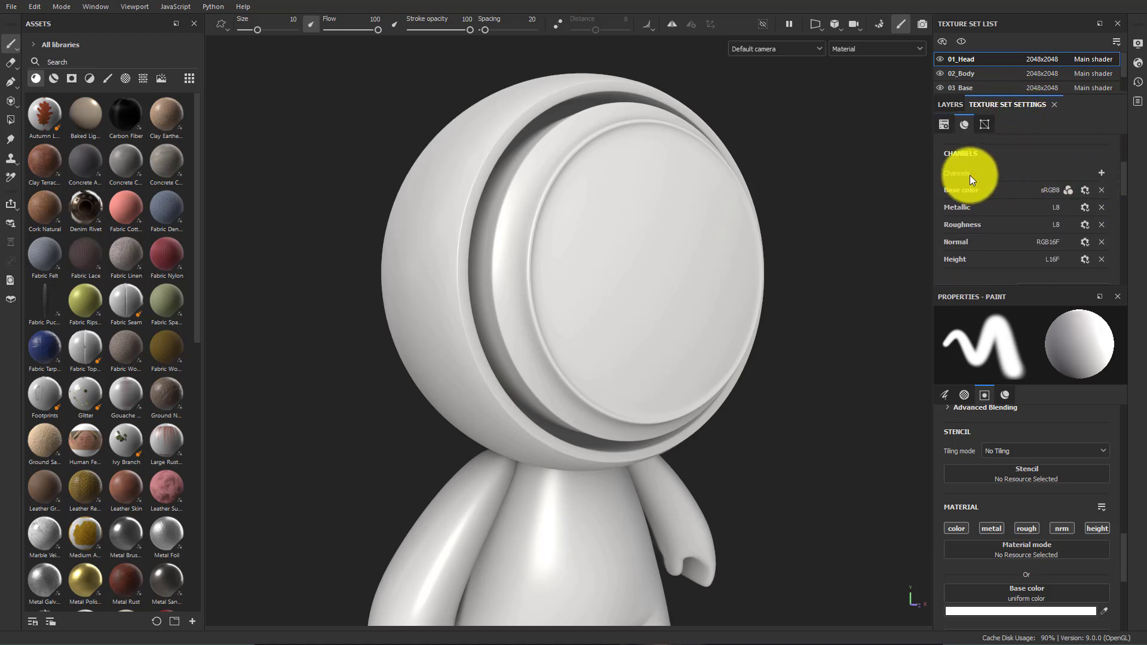
click(1102, 174)
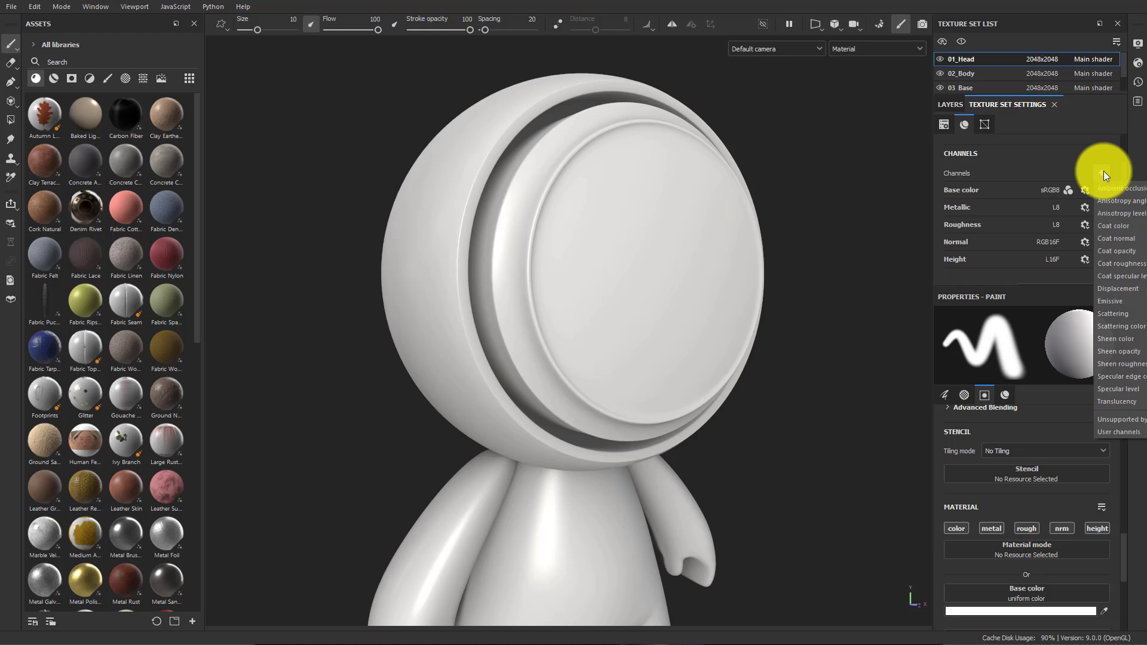
click(1110, 301)
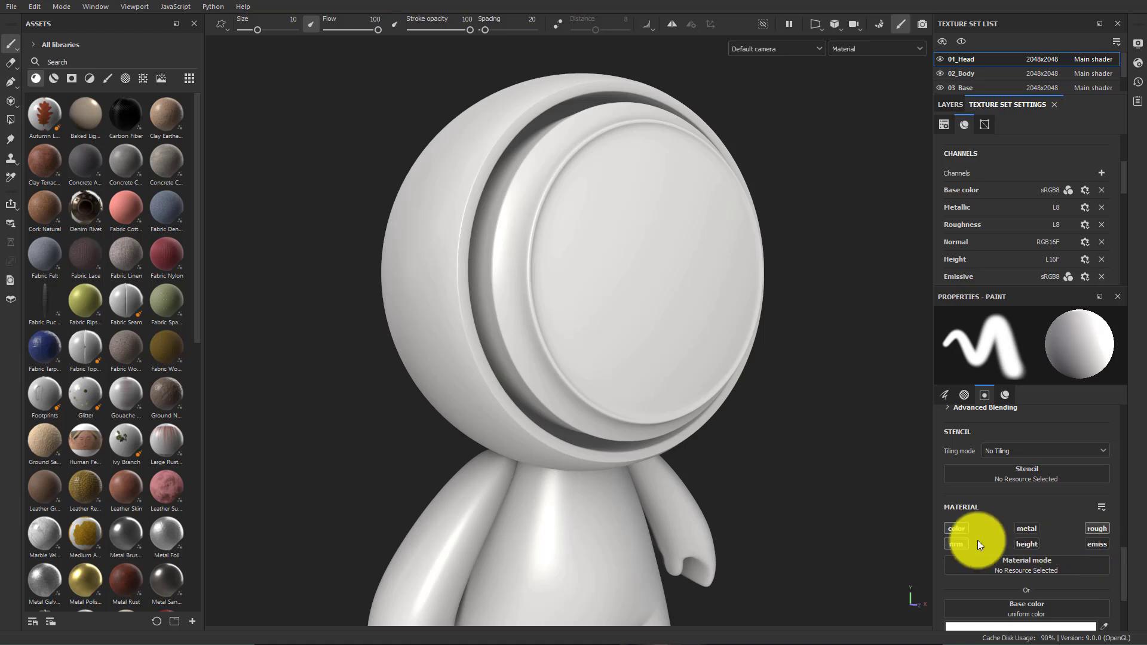
click(956, 530)
click(1108, 528)
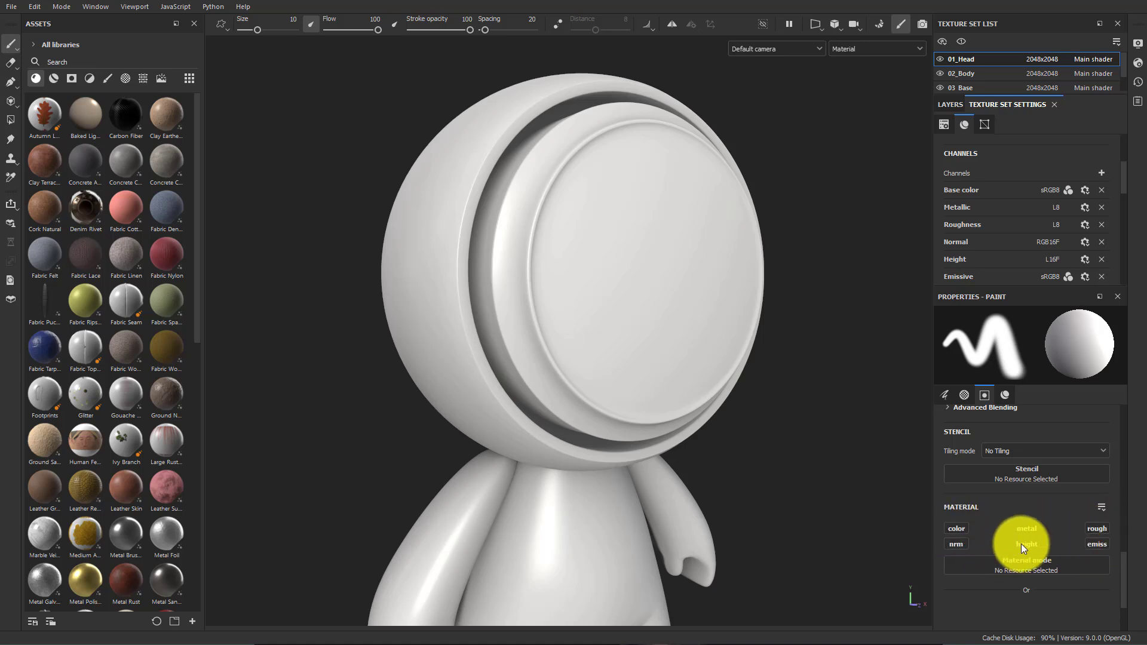
Enable the brush's emiss channel and set its emissive colour to red.
click(1107, 547)
scroll(1069, 549, down, 2)
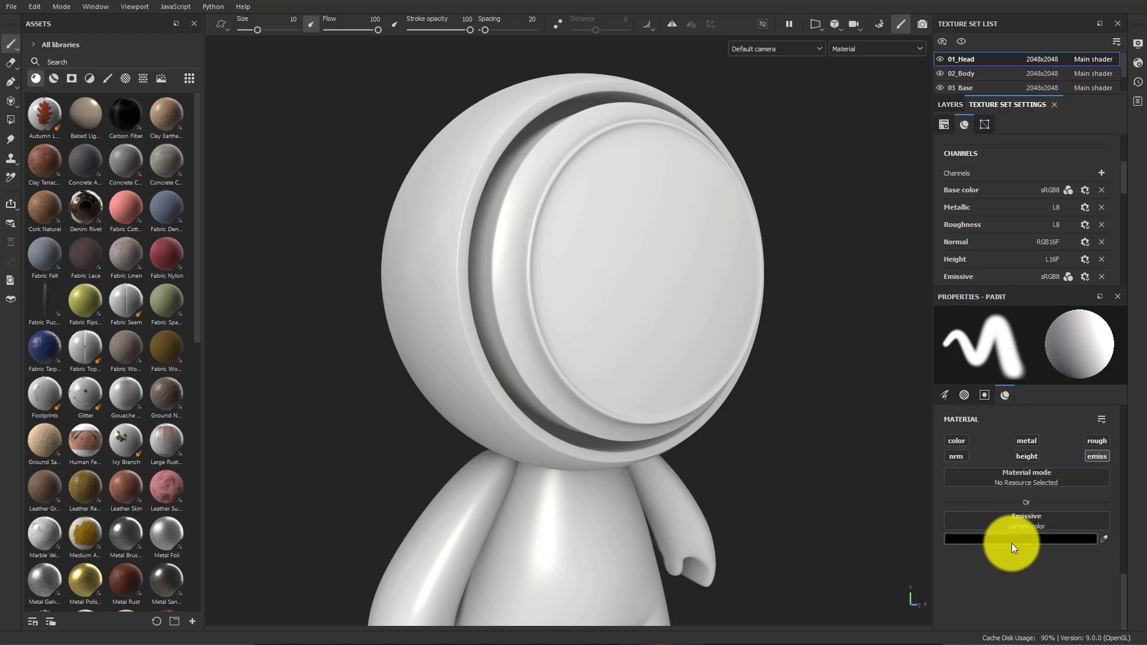
click(1031, 539)
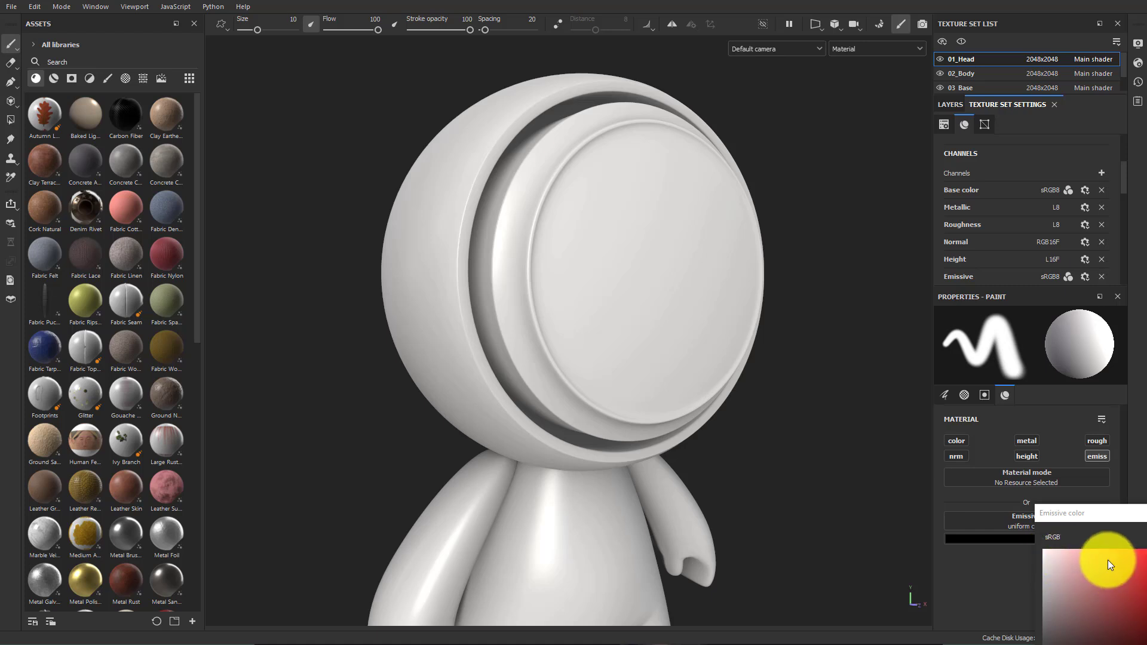
drag(1102, 565, 1146, 559)
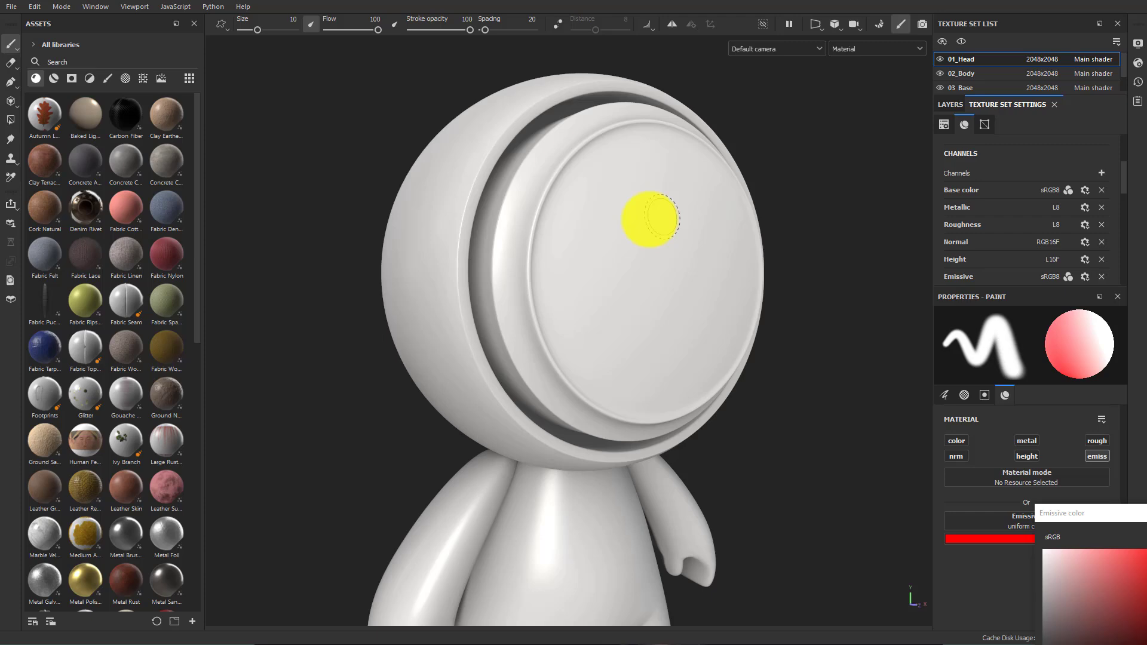
Paint a red test loop on the visor, rotate the lighting, then undo the stroke.
mouse_move(648, 223)
mouse_down()
mouse_move(674, 276)
mouse_move(647, 319)
mouse_up()
mouse_move(654, 200)
mouse_down()
mouse_move(755, 366)
mouse_move(679, 373)
mouse_move(648, 350)
mouse_move(700, 277)
mouse_move(697, 333)
mouse_up()
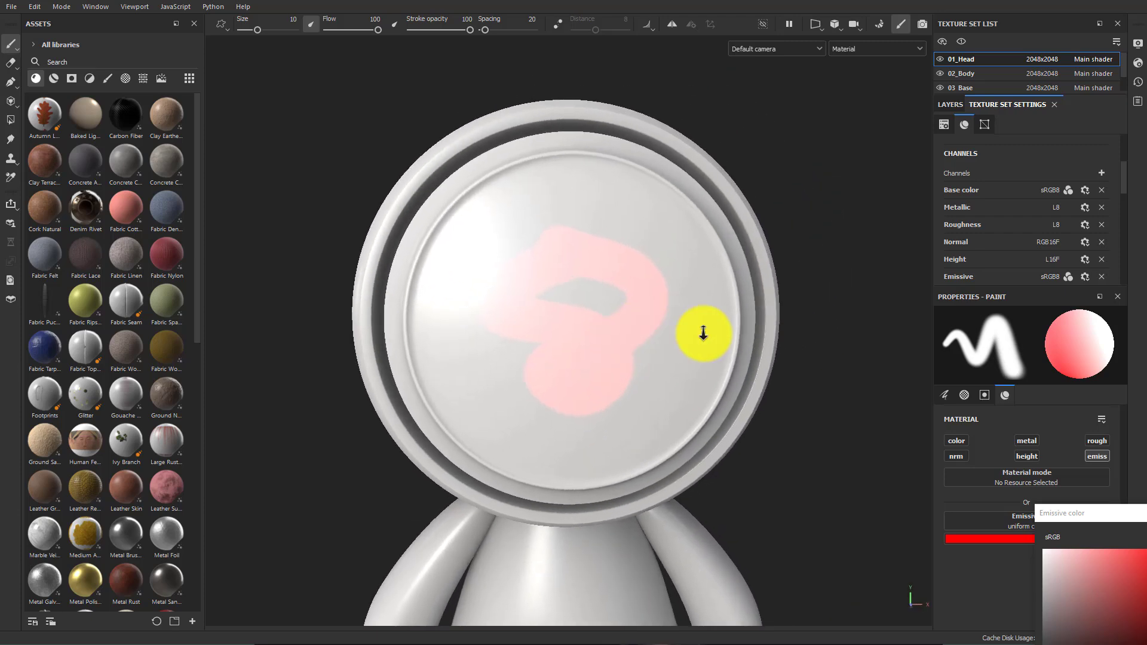
scroll(748, 357, up, 3)
shift+right_drag(748, 357, 784, 363)
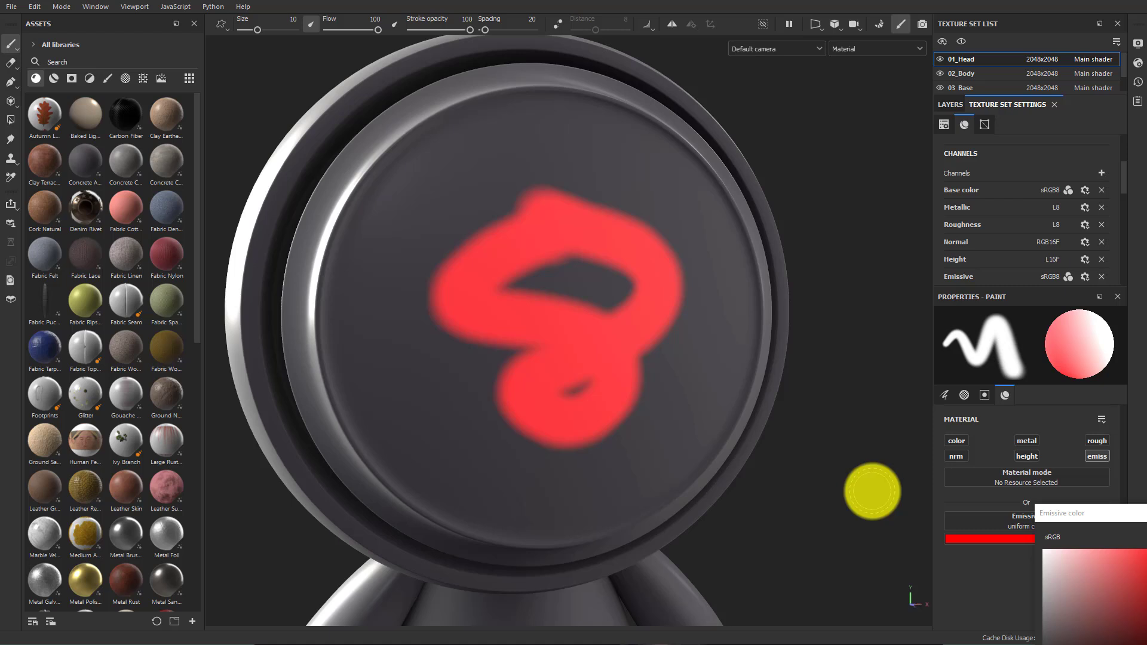
key(ctrl+z)
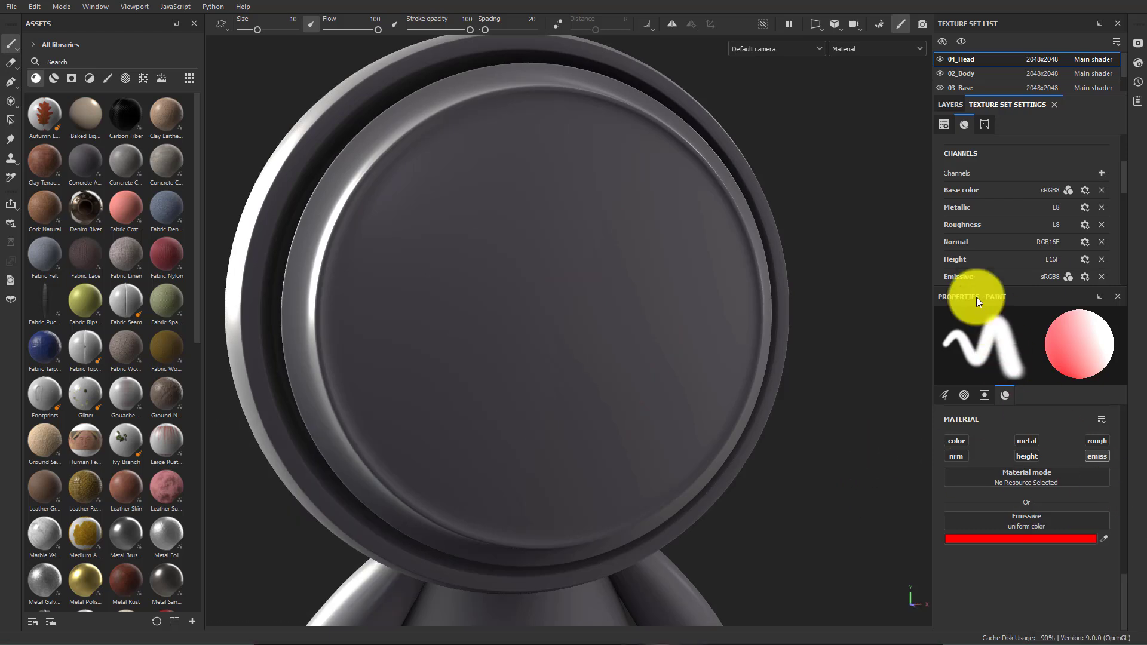
Add a fill layer to the head and name it 'Emissive Demo'.
click(952, 104)
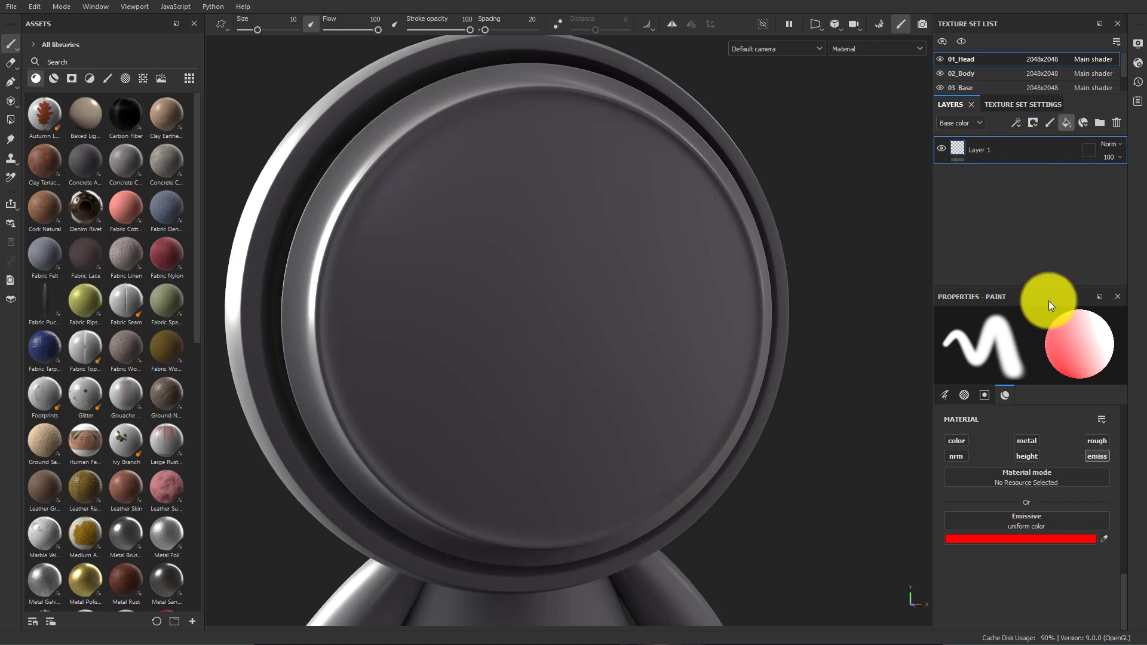
double_click(995, 154)
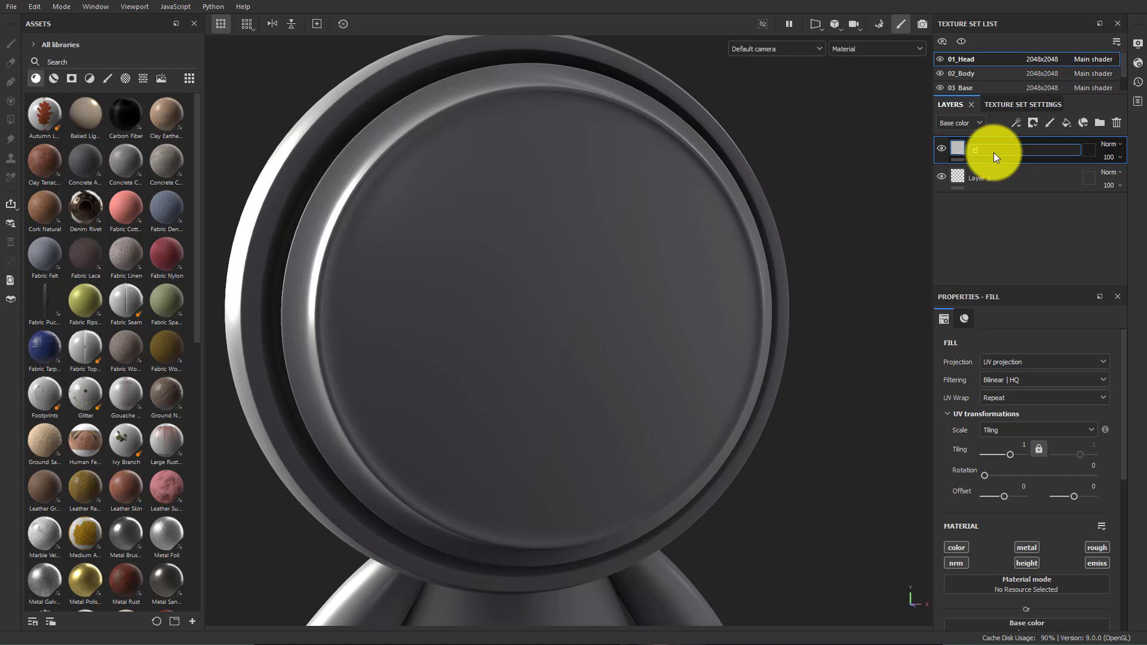
text(Emissive Demo)
key(Return)
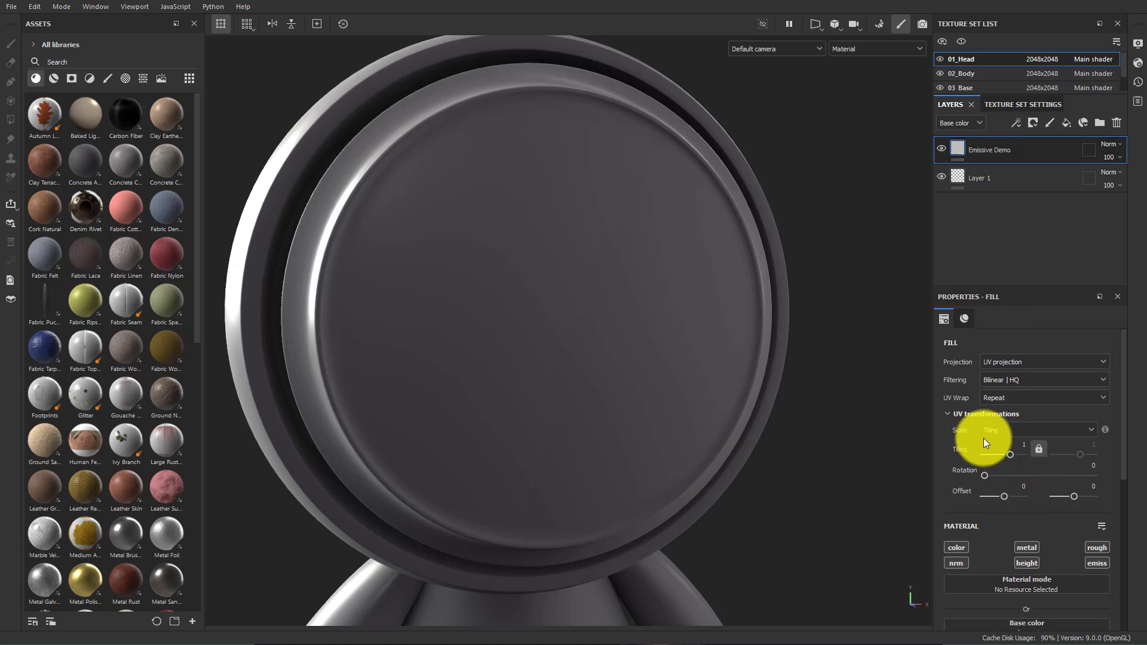
Make the fill emissive-only: disable color, metal and rough, enable emiss set to red.
scroll(1012, 484, down, 2)
click(961, 477)
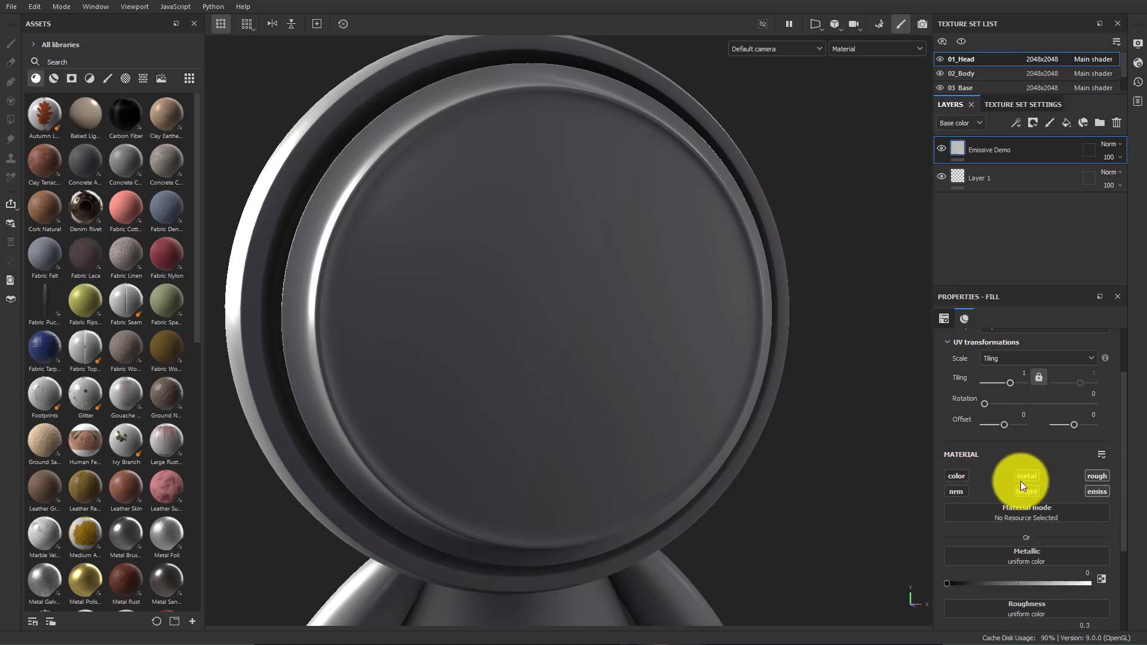
click(1025, 478)
click(1097, 477)
click(1097, 492)
click(1030, 575)
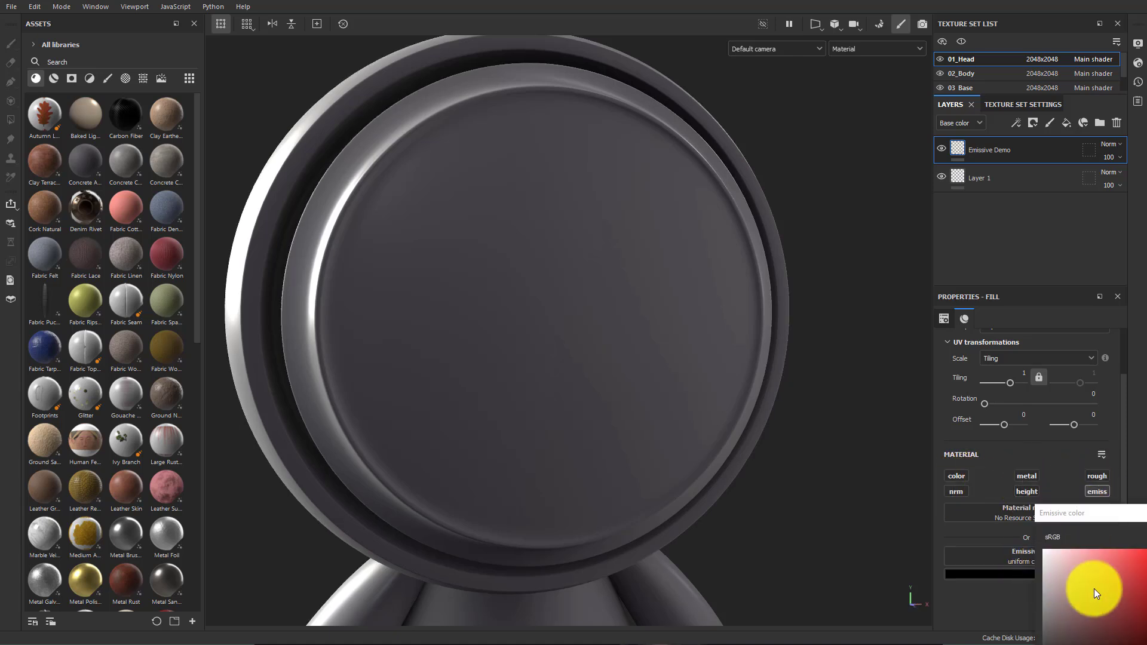
click(1135, 559)
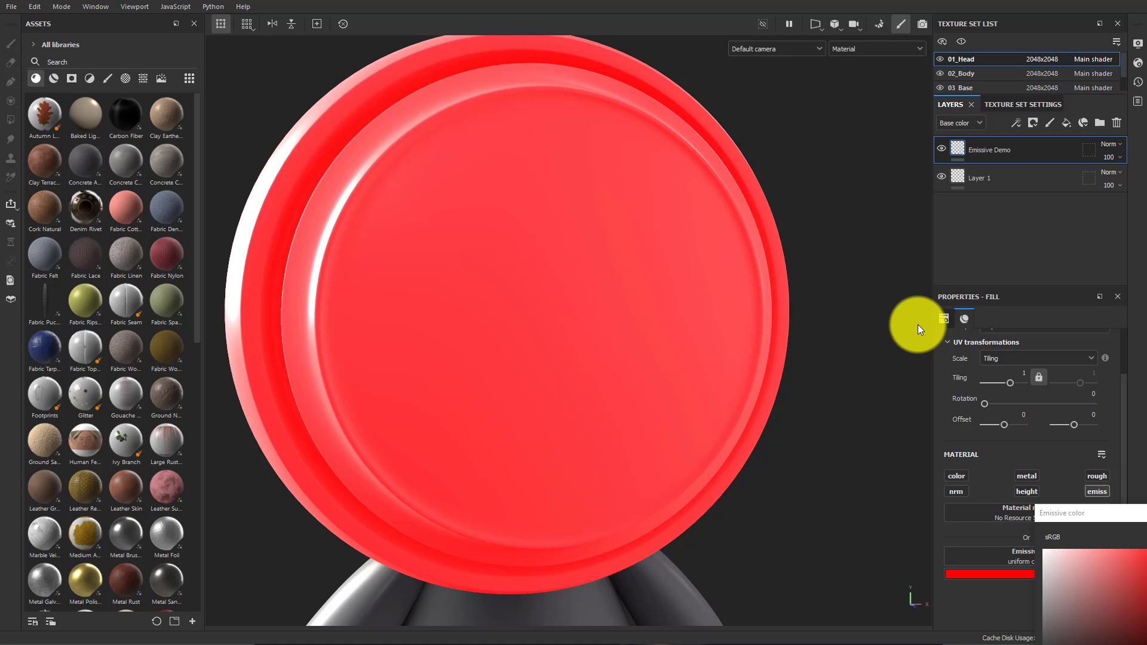
Add a black mask to Emissive Demo so the red glow is hidden.
right_click(1115, 153)
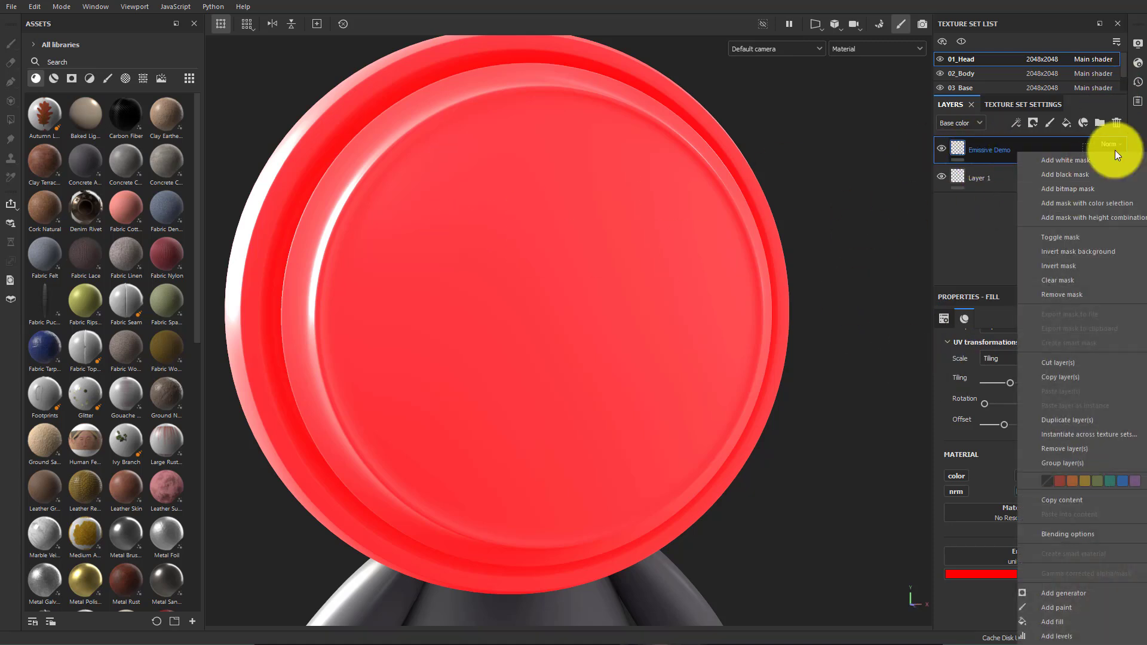
click(1076, 174)
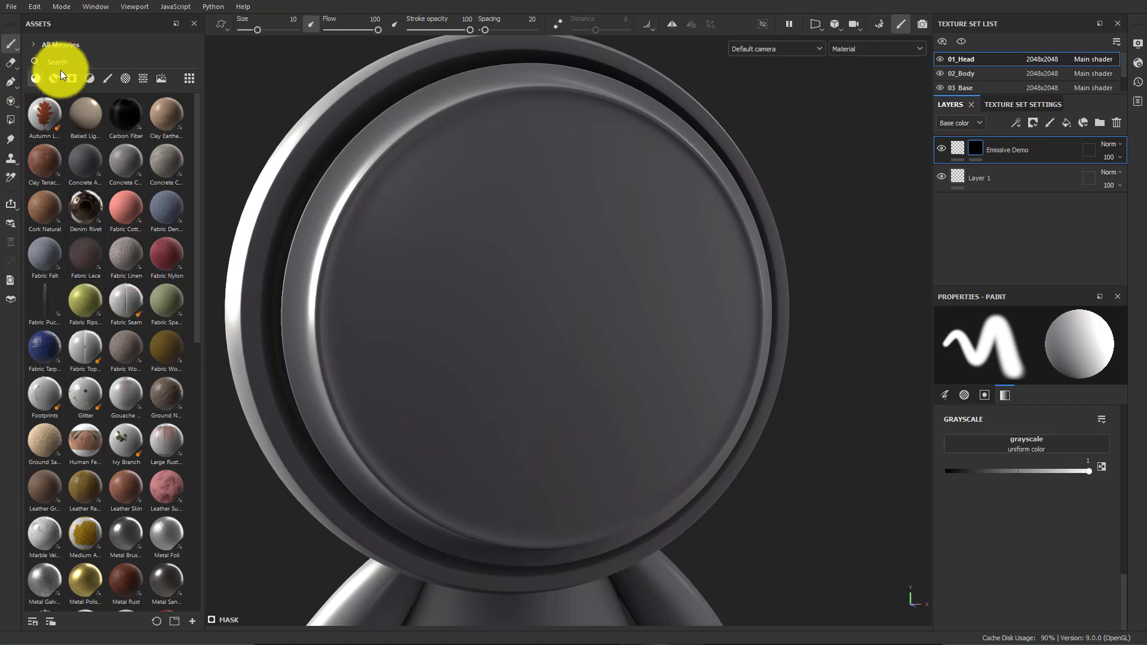
click(105, 79)
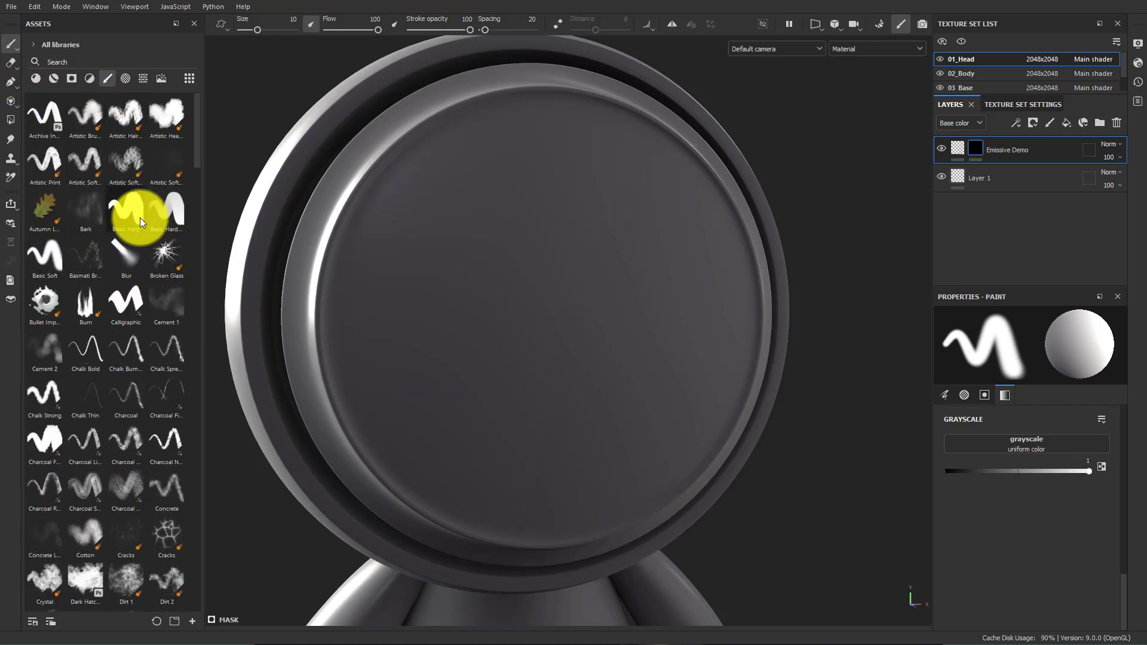
Stamp the Basic Hard brush with the Arrow Bend Split alpha at the face centre.
click(126, 209)
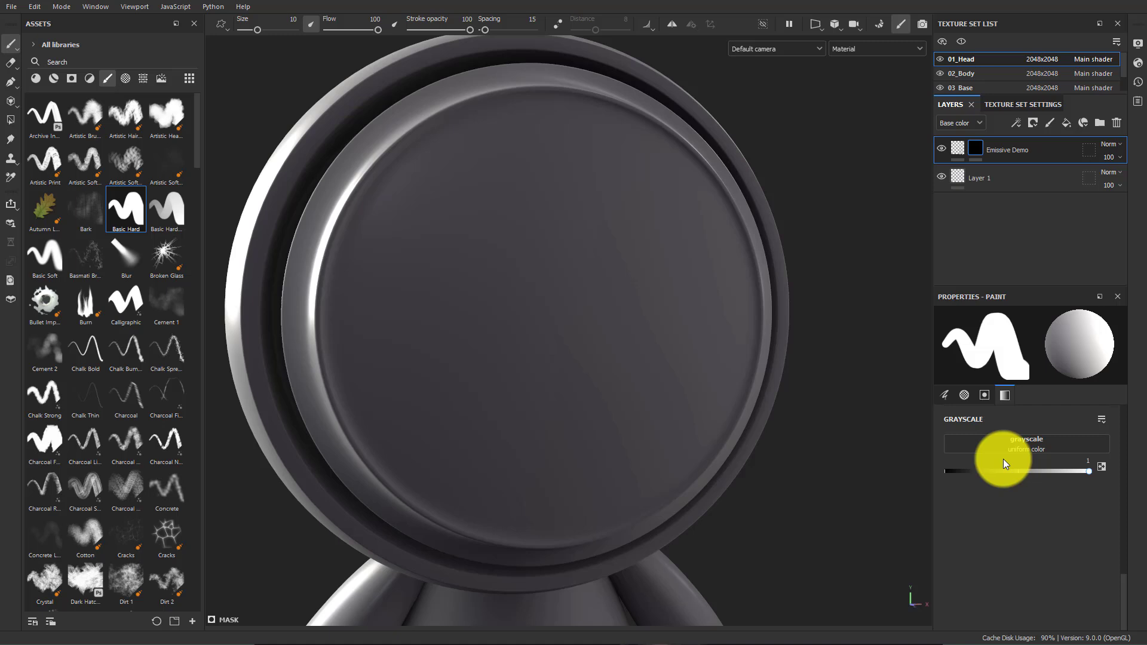
scroll(1004, 460, up, 5)
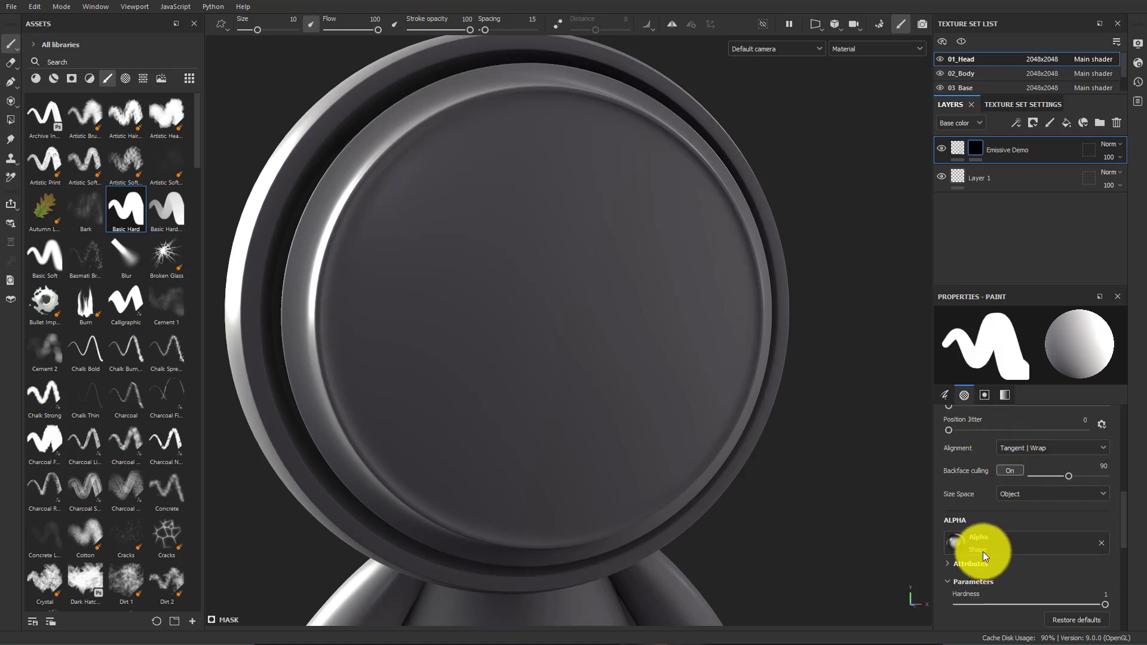
click(978, 543)
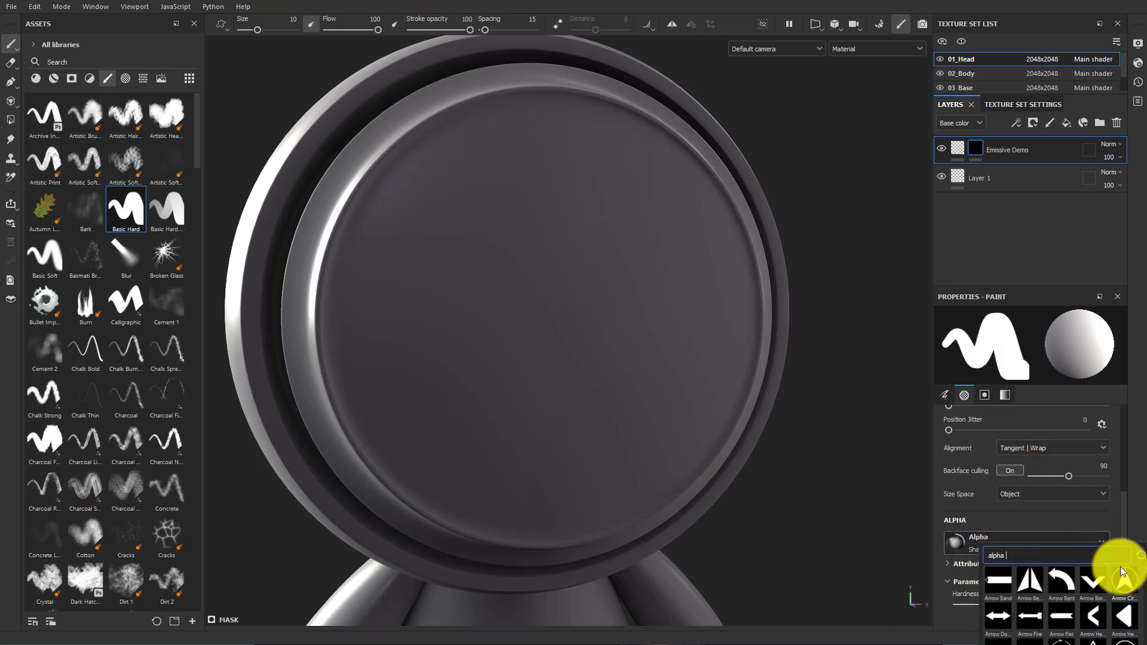
click(1033, 585)
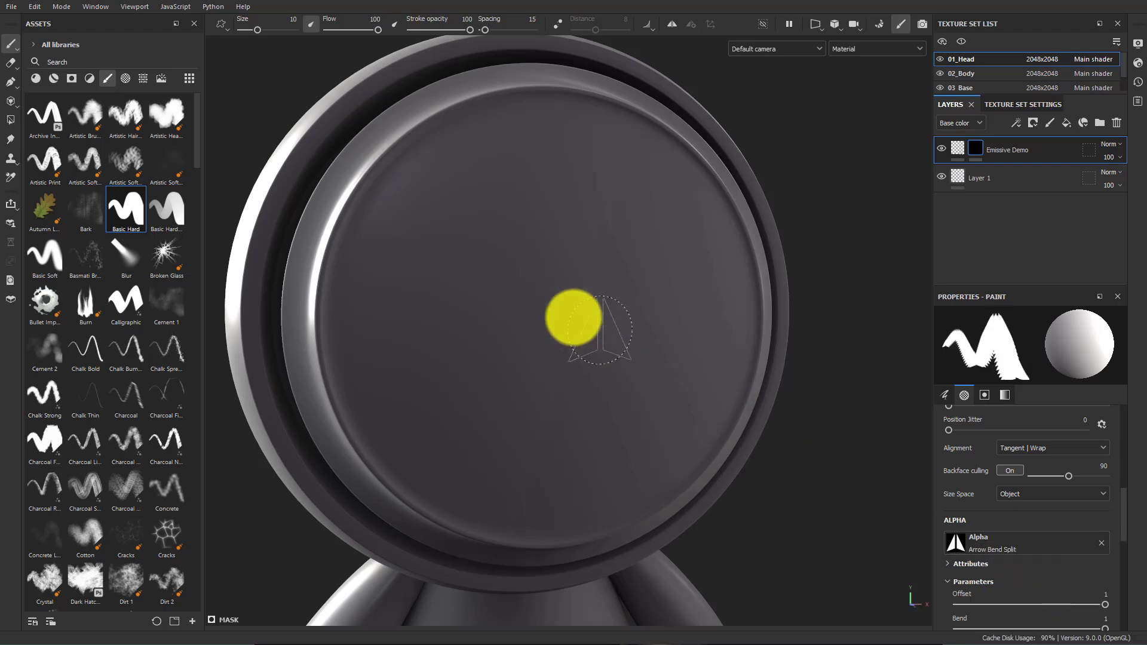
scroll(1036, 547, up, 5)
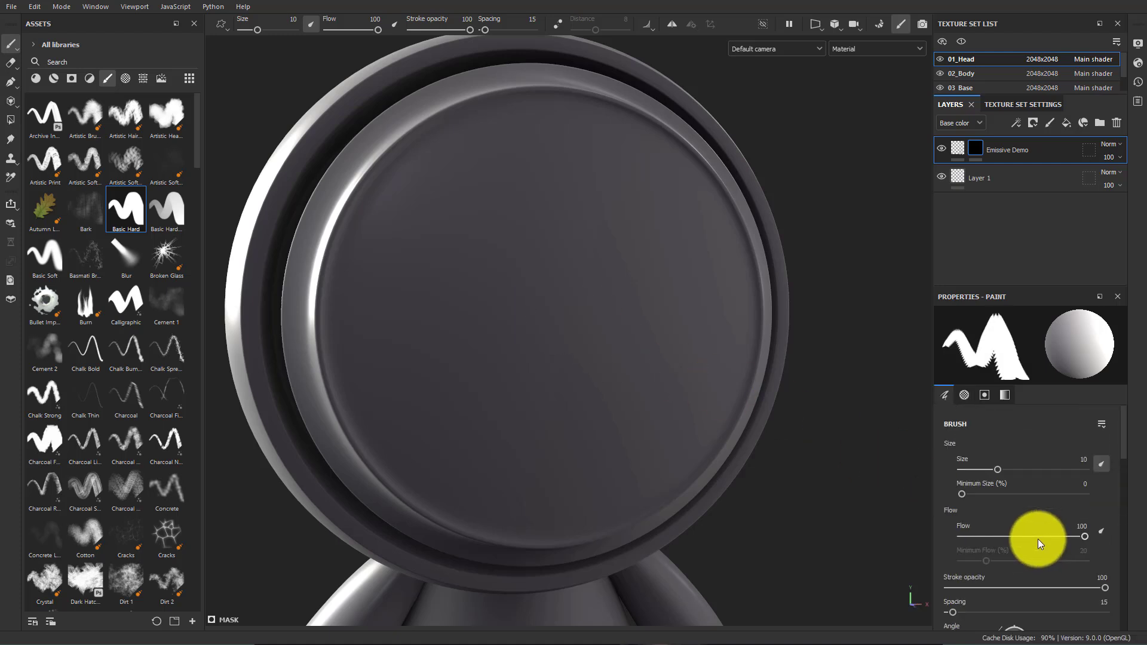
scroll(1038, 539, down, 5)
click(564, 330)
mouse_move(817, 476)
alt+mouse_down()
mouse_move(805, 467)
mouse_move(843, 479)
mouse_move(819, 477)
mouse_move(830, 472)
mouse_move(825, 484)
alt+mouse_up()
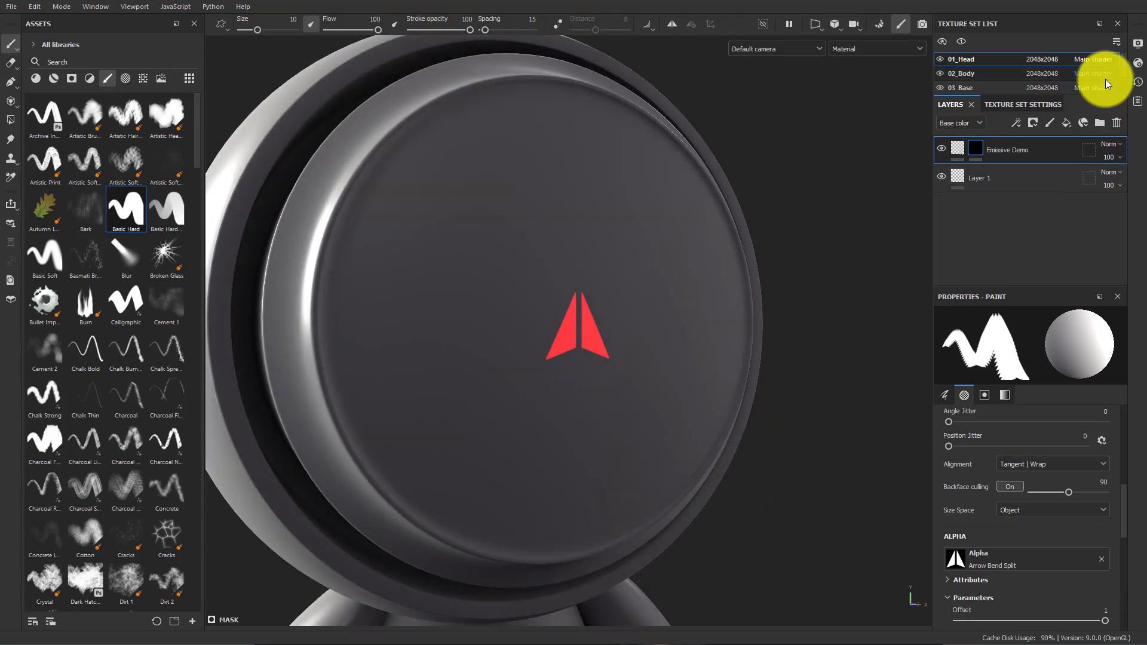
Raise the main shader's Emissive Intensity from 1 to 9.87 in Shader Settings.
click(1138, 63)
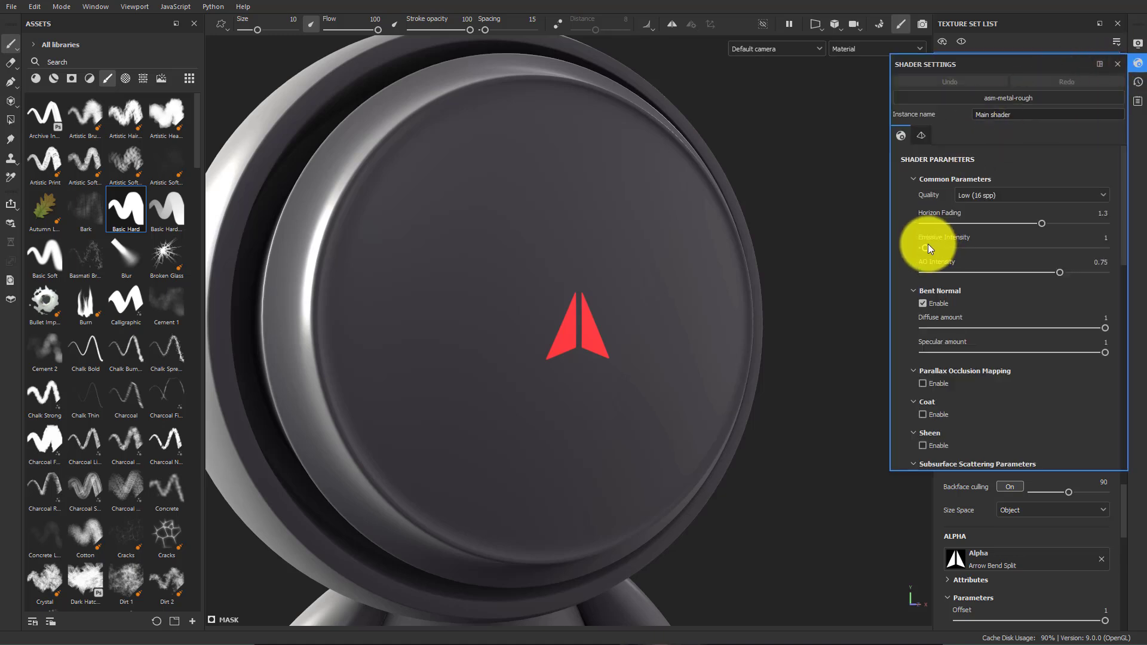
mouse_move(928, 243)
mouse_down()
mouse_move(991, 240)
mouse_move(922, 241)
mouse_move(942, 242)
mouse_up()
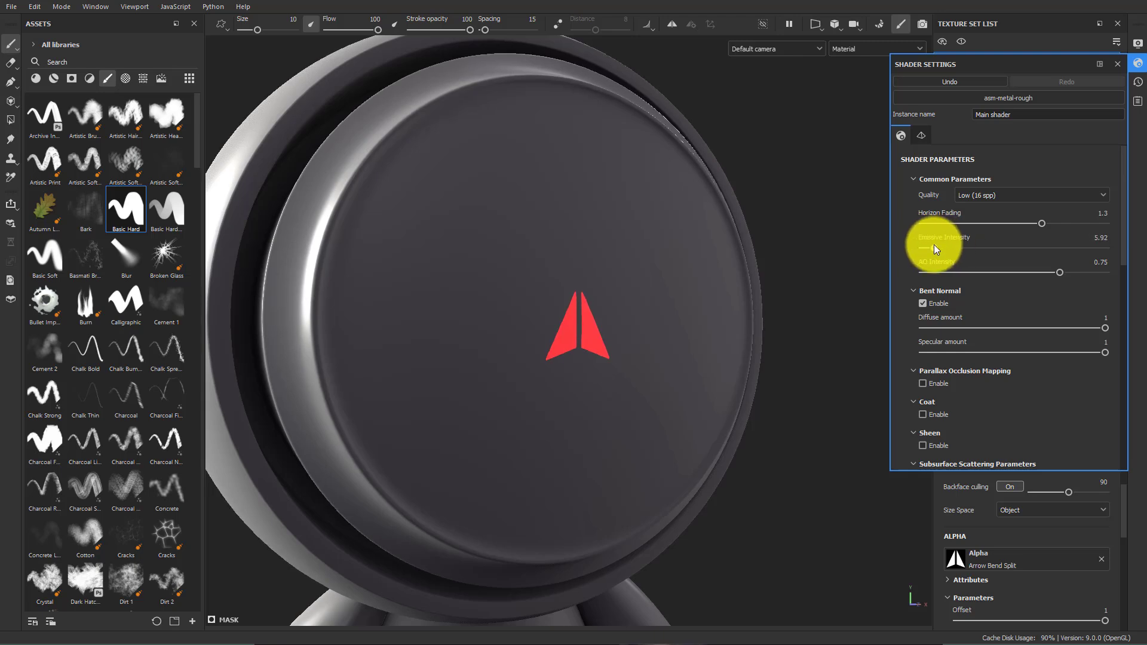
mouse_move(823, 320)
shift+right_down()
mouse_move(811, 316)
mouse_move(826, 315)
shift+right_up()
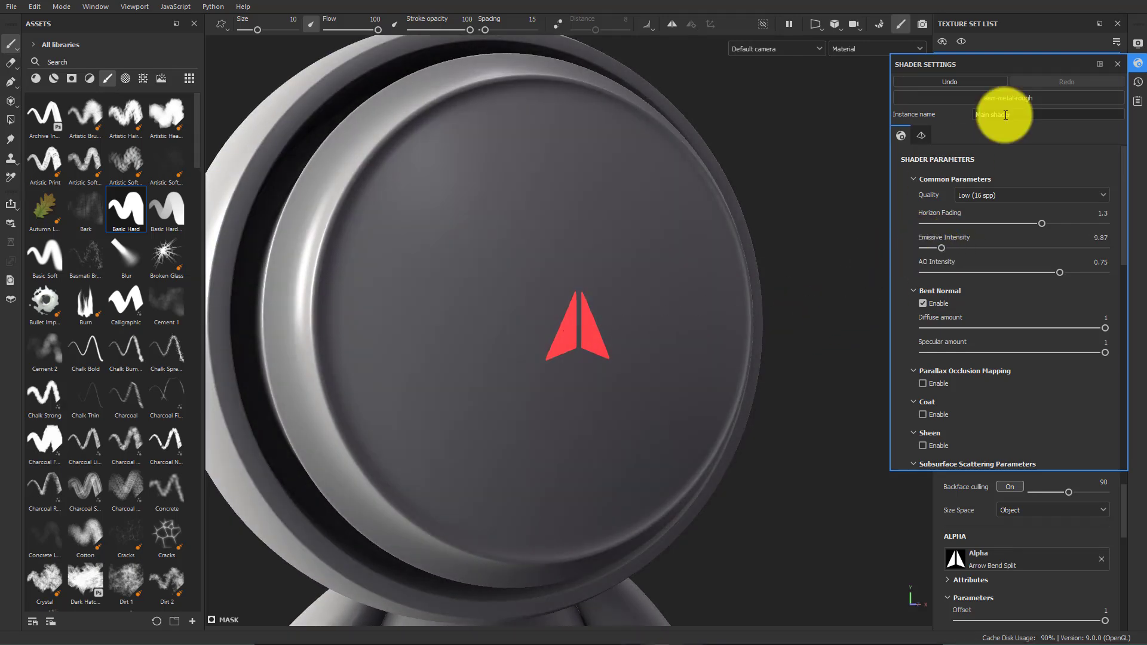
Turn on Activate Post Effects in Display Settings and widen the panel.
click(1137, 51)
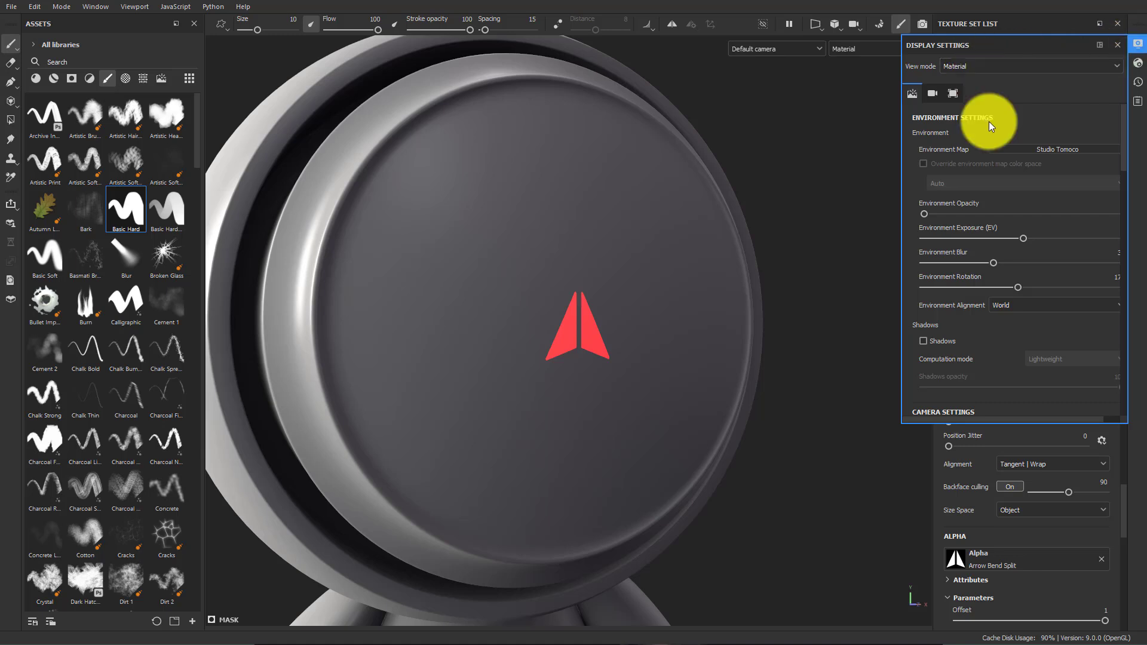
scroll(1002, 276, down, 5)
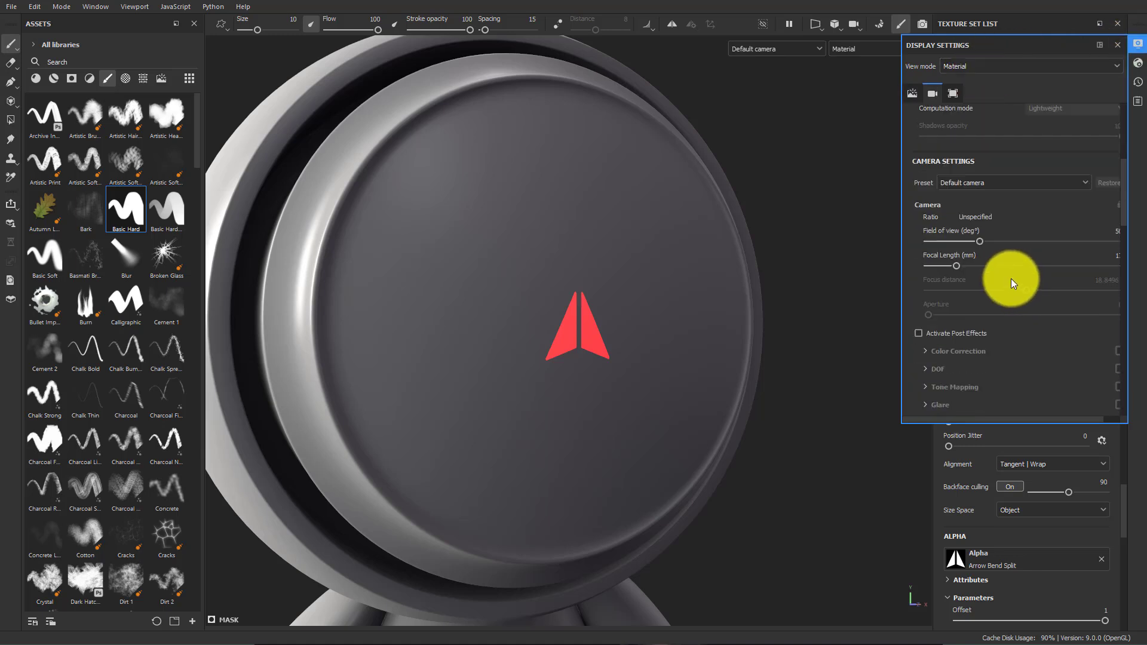
scroll(982, 305, down, 2)
click(919, 263)
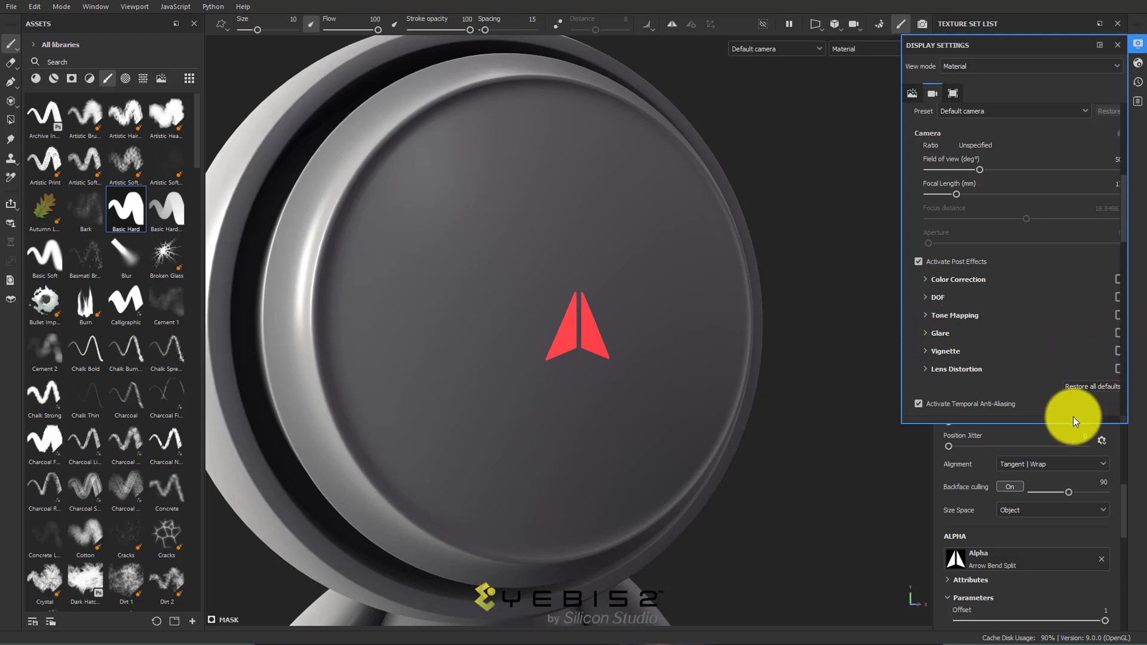
drag(902, 311, 840, 312)
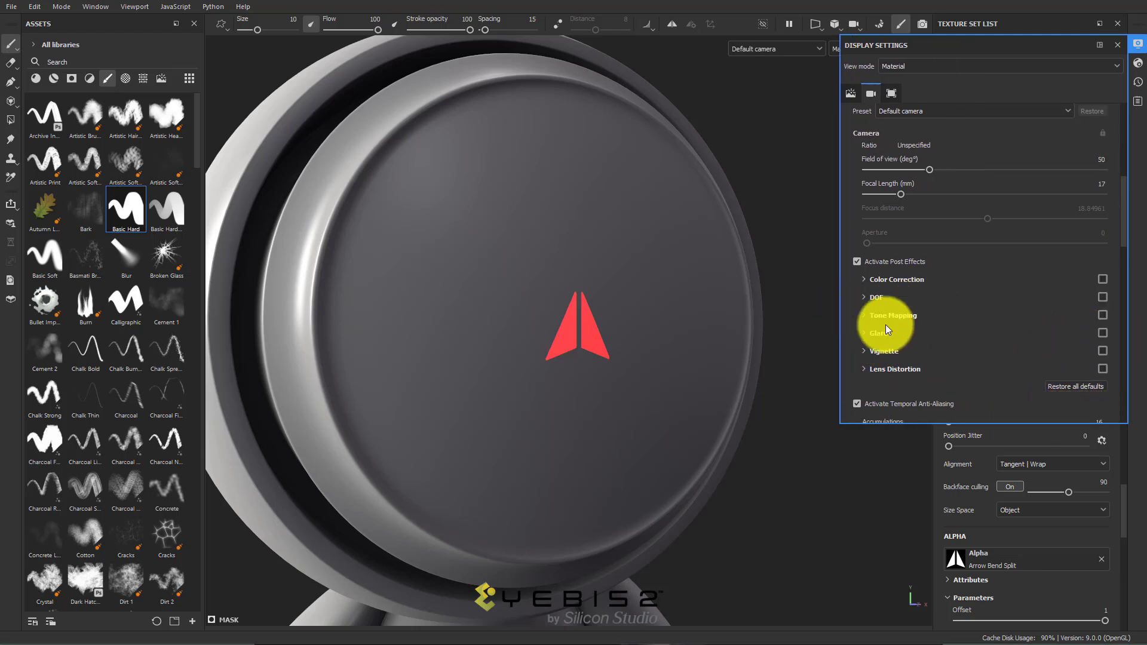
Enable the Glare effect and set its Shape to Bloom.
click(1102, 332)
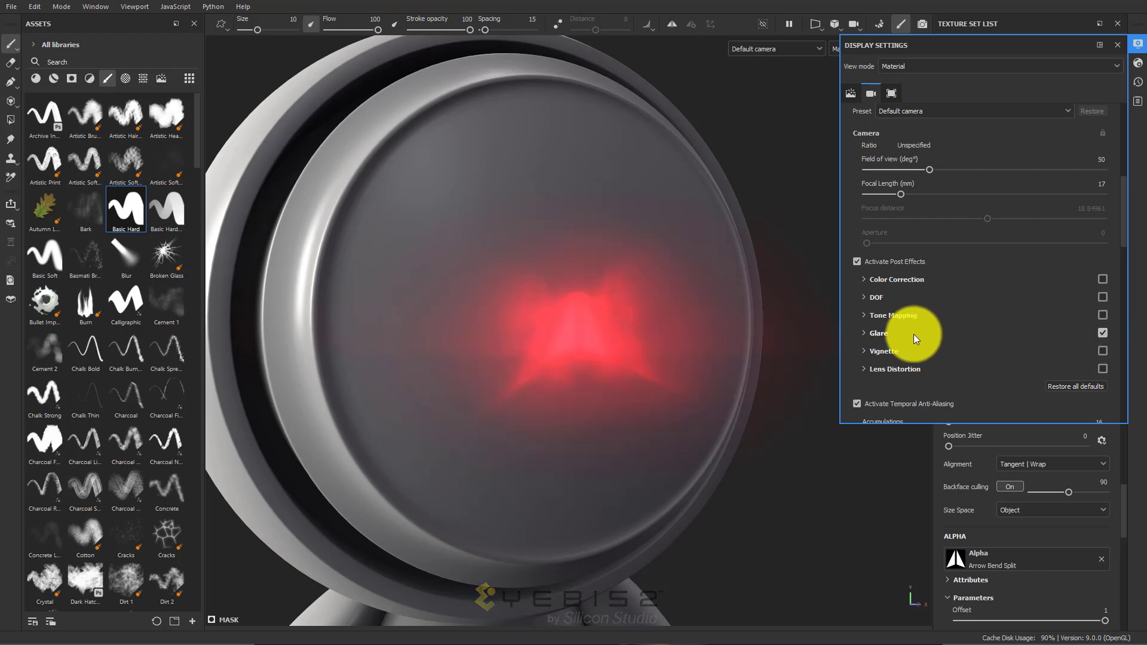
click(869, 333)
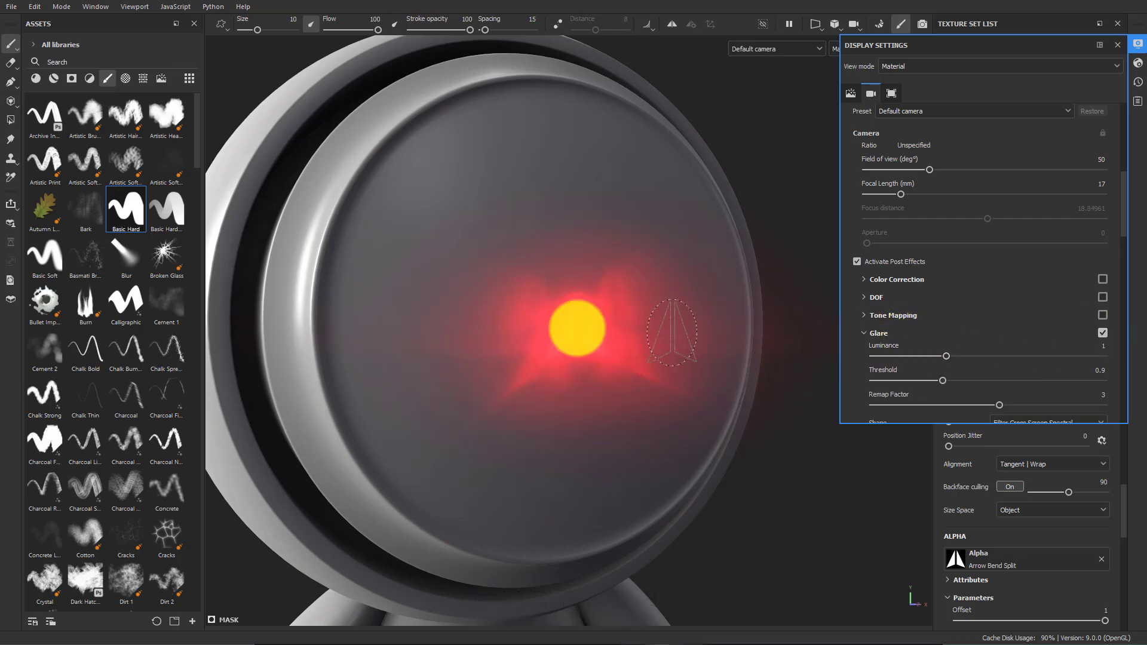
scroll(974, 344, down, 3)
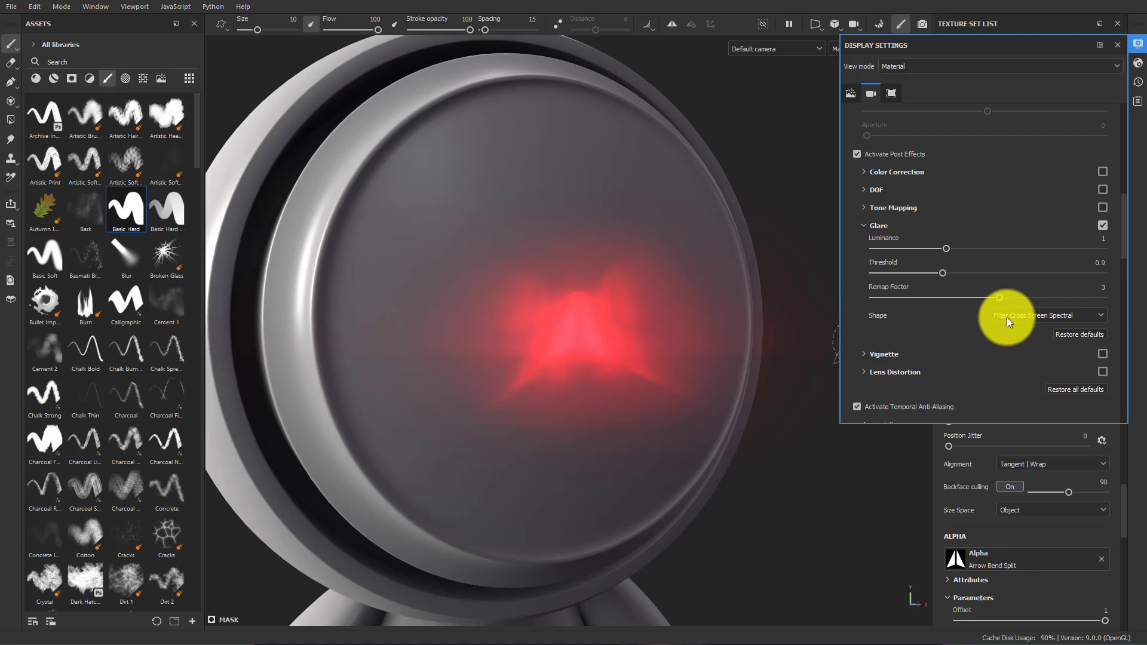
click(1026, 314)
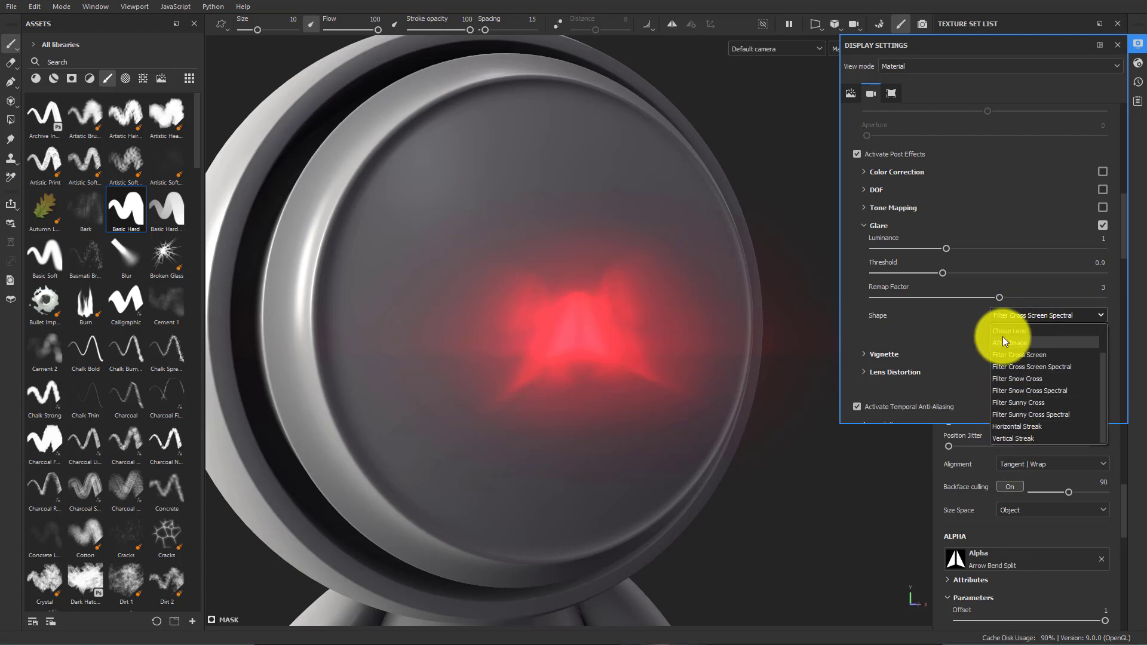
scroll(1012, 385, up, 1)
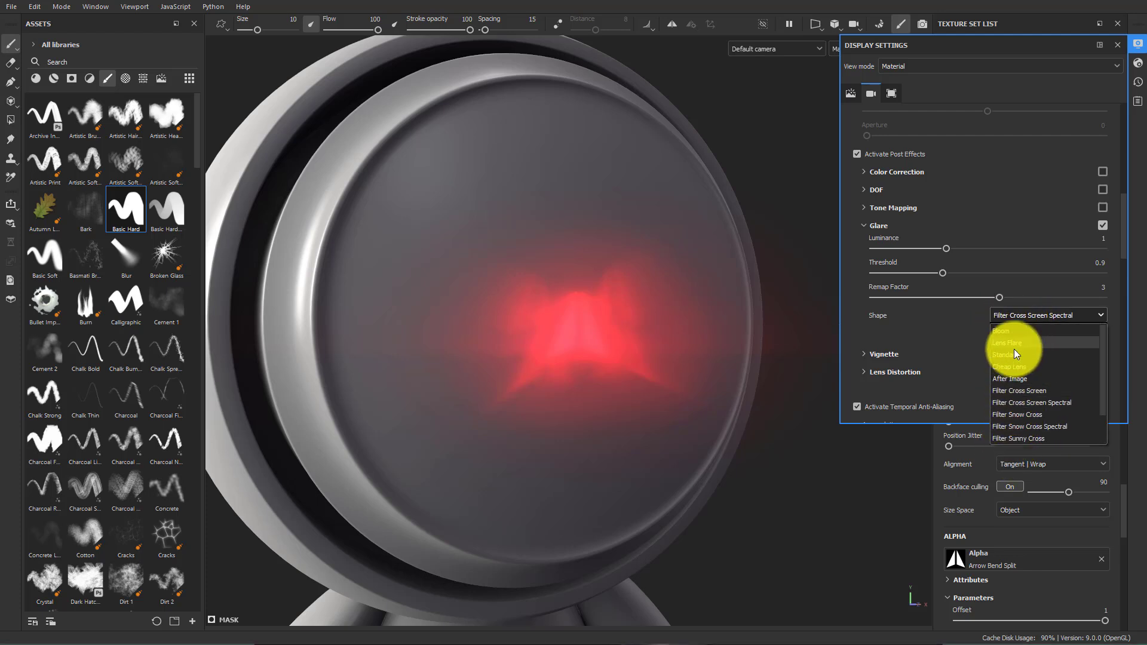
click(1003, 330)
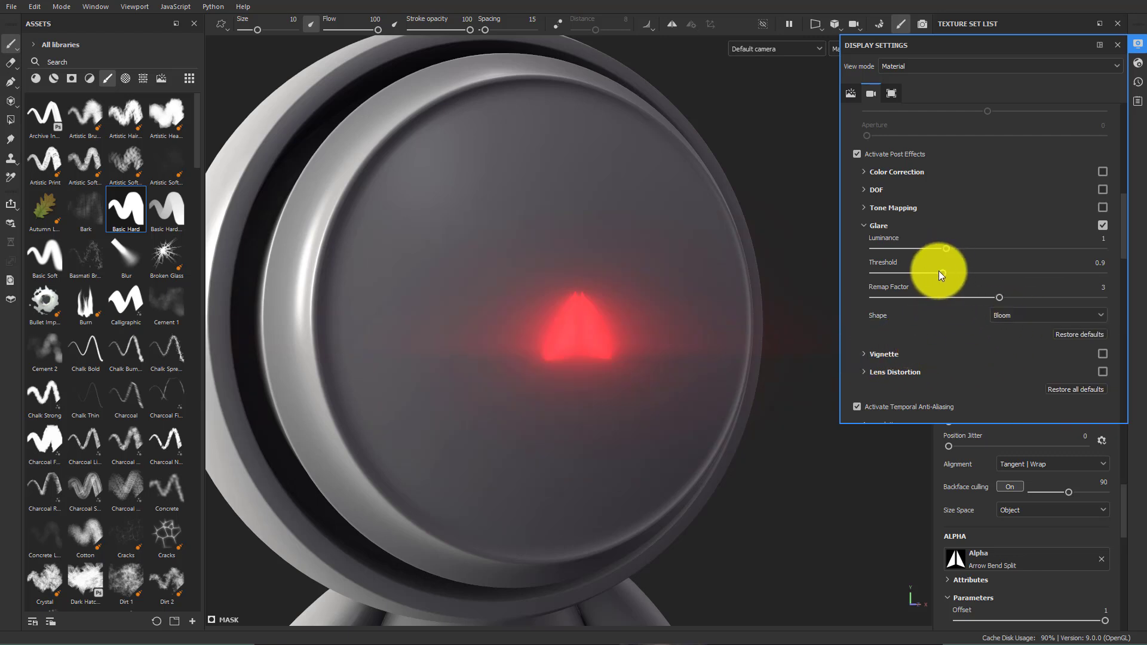
Set Glare Threshold to 2.84 and Luminance to 2.67, then rotate the environment lighting.
drag(940, 271, 1013, 273)
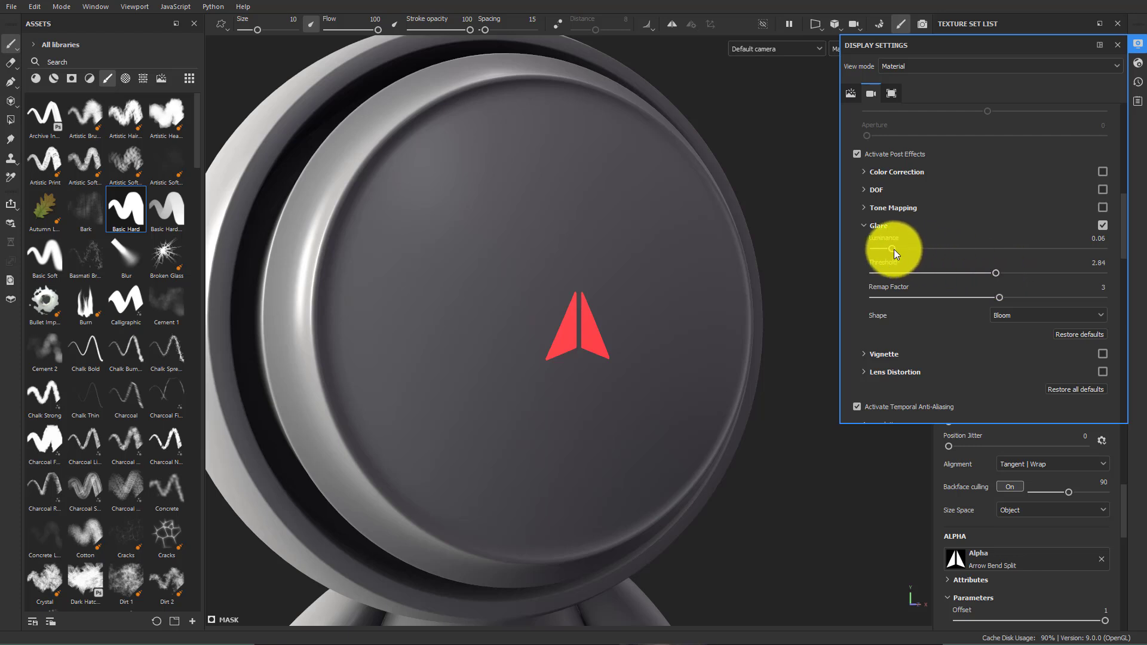
drag(894, 249, 992, 249)
mouse_move(747, 344)
shift+right_down()
mouse_move(686, 341)
mouse_move(735, 338)
shift+right_up()
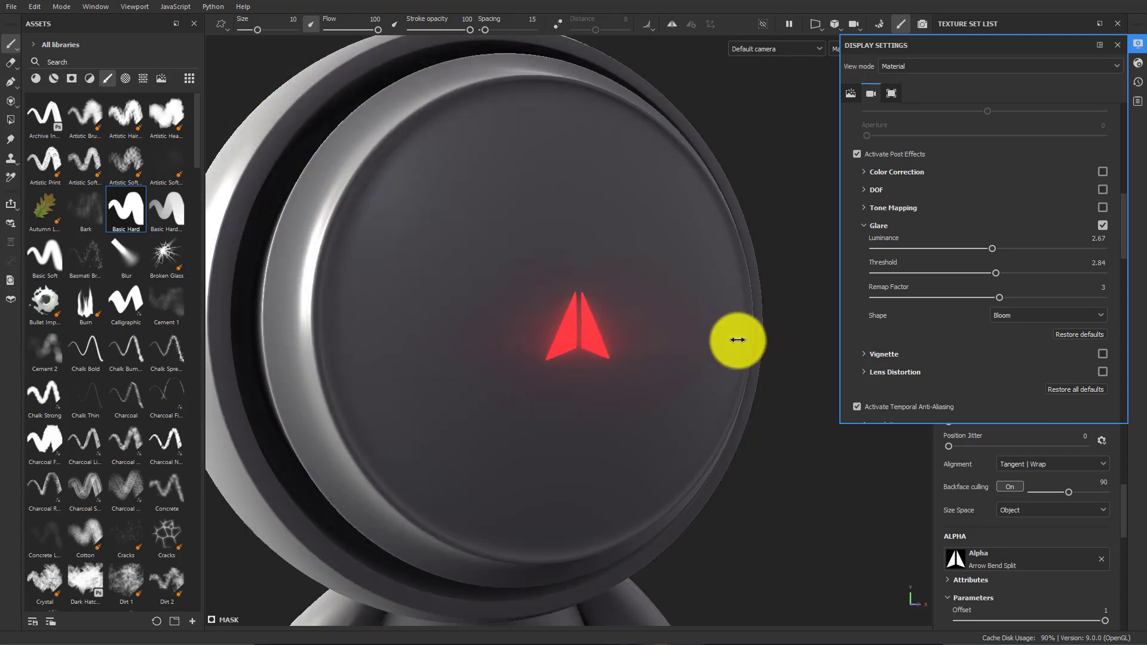
Close Display Settings, switch to the Iray preview (F10) and rotate the environment light.
click(1118, 45)
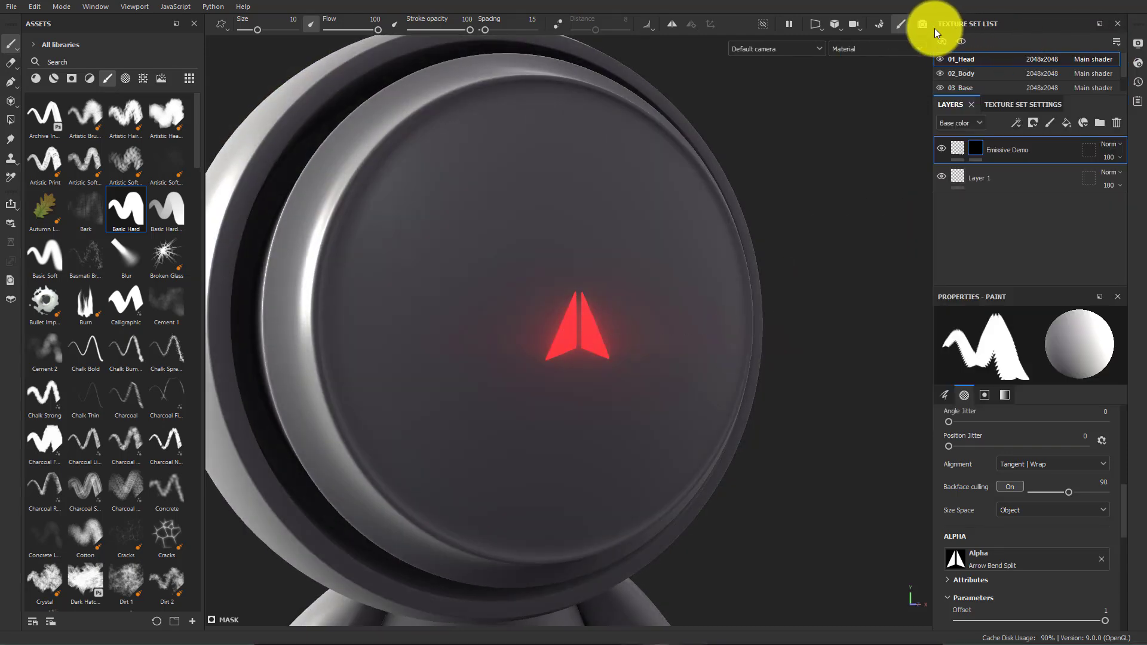
key(F10)
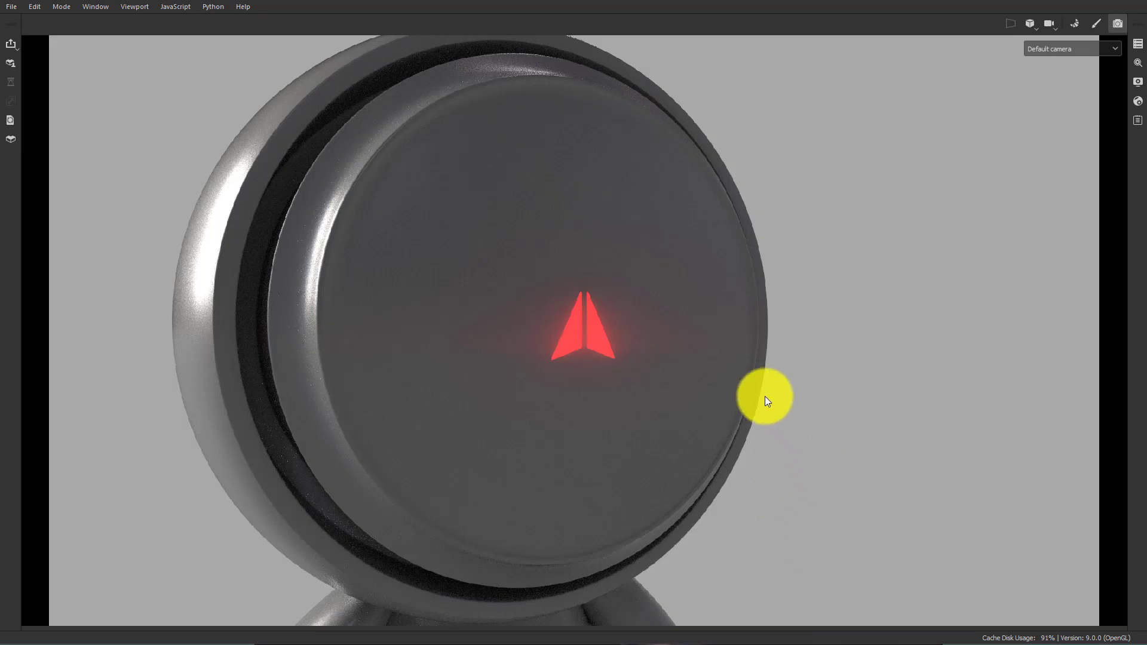
shift+right_drag(837, 389, 709, 386)
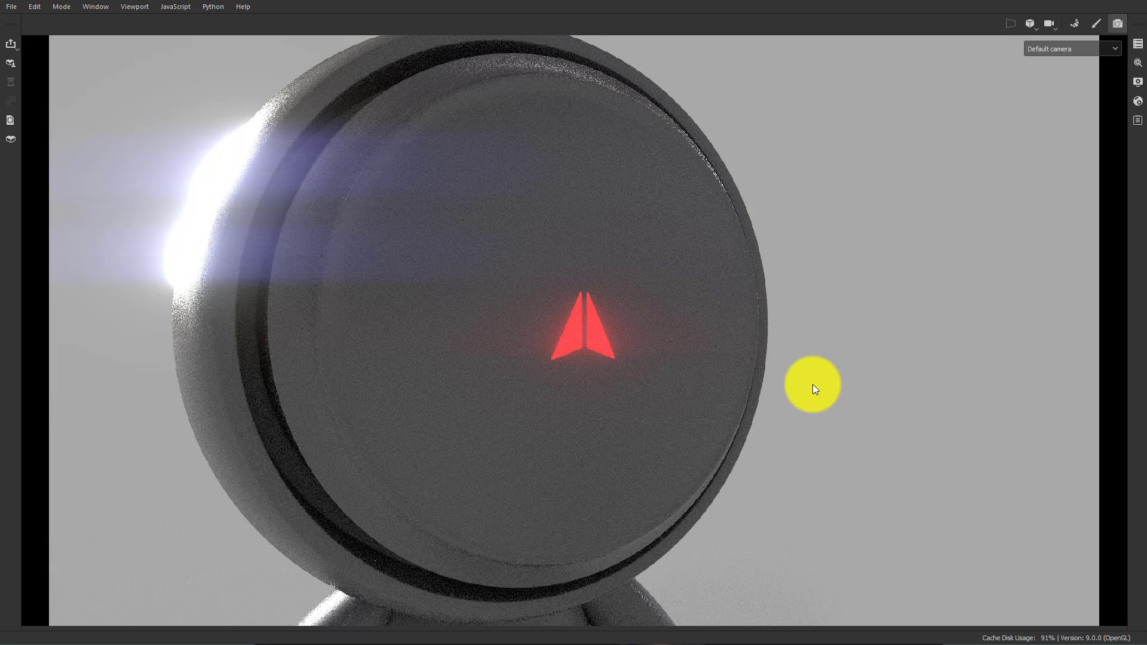